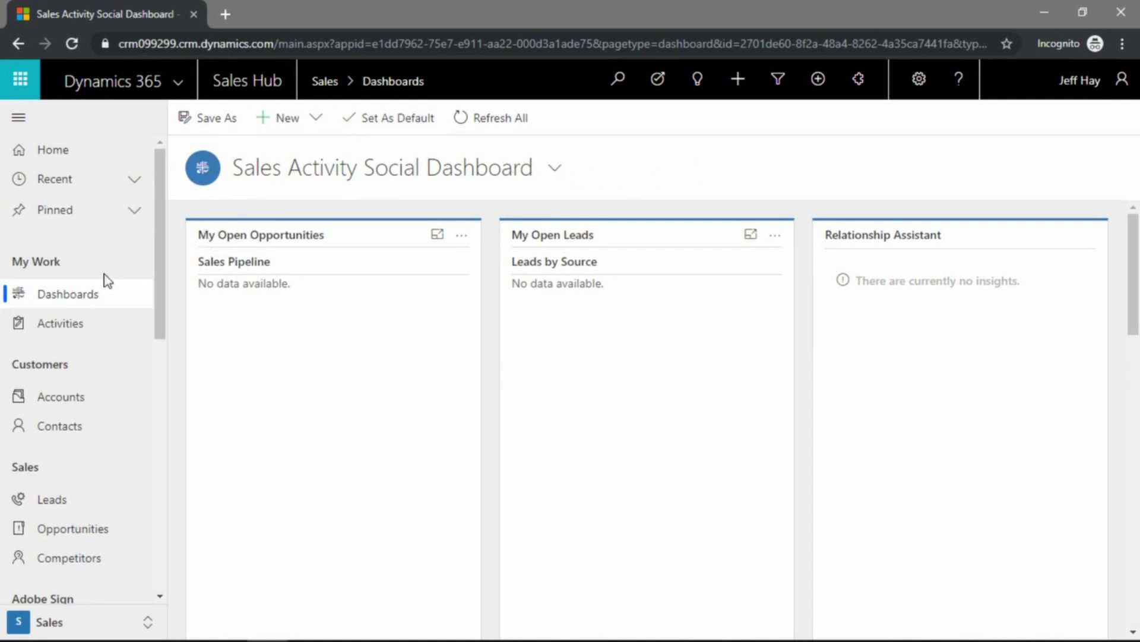
scroll(101, 247, down, 1)
scroll(100, 246, down, 2)
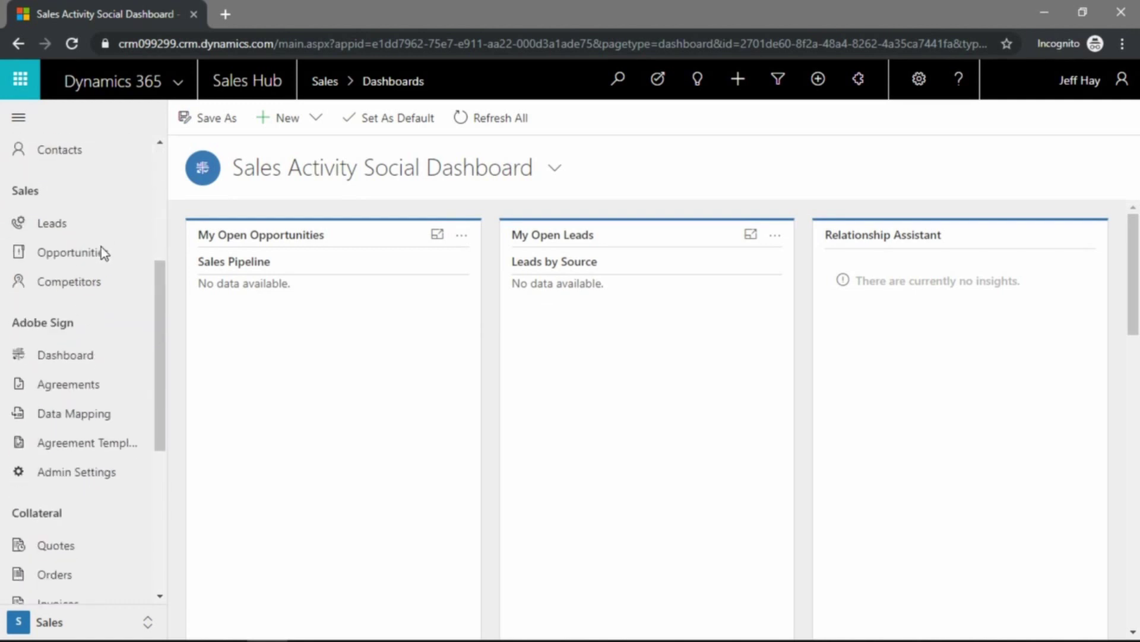
scroll(100, 247, down, 1)
scroll(101, 250, down, 1)
scroll(101, 250, down, 2)
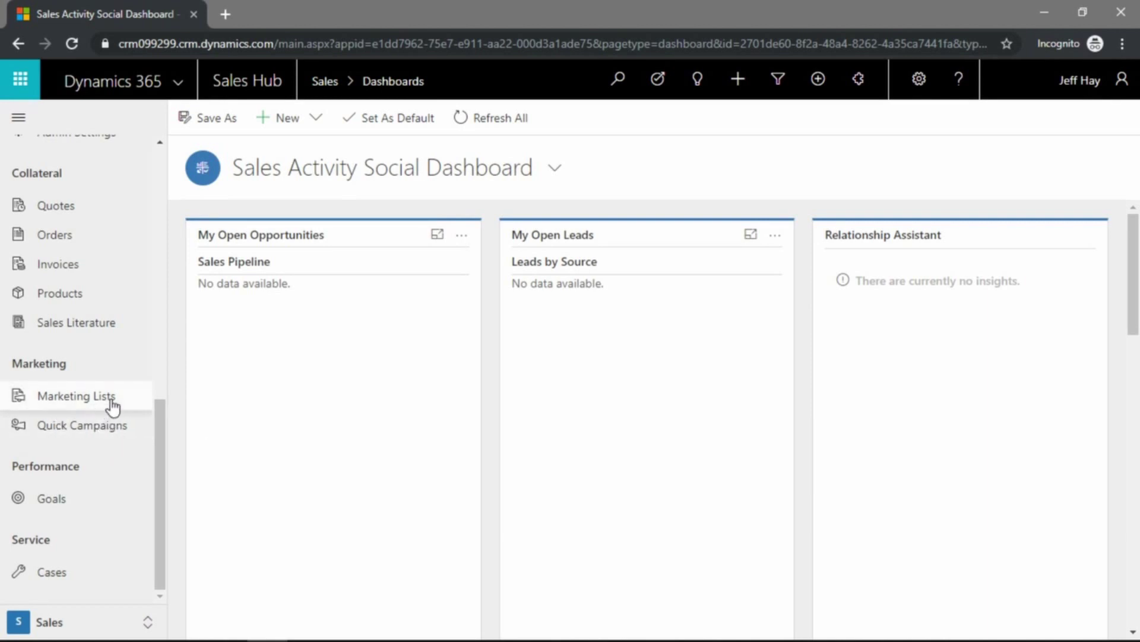
Switch the Marketing Lists page to the Active Marketing Lists view showing all 26 lists.
click(89, 401)
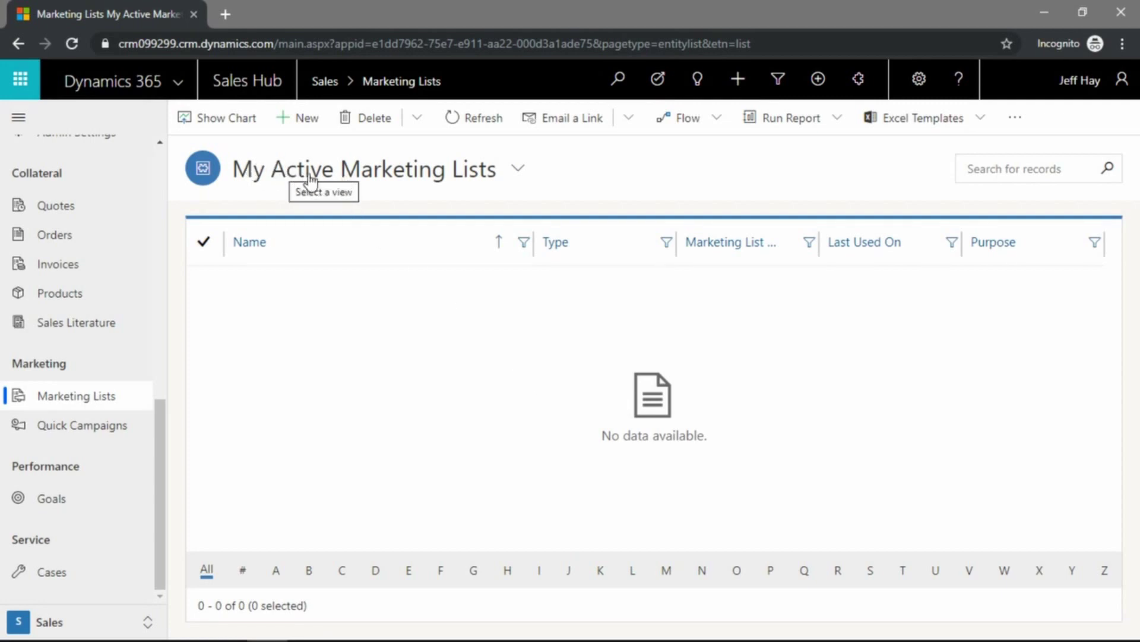
click(415, 178)
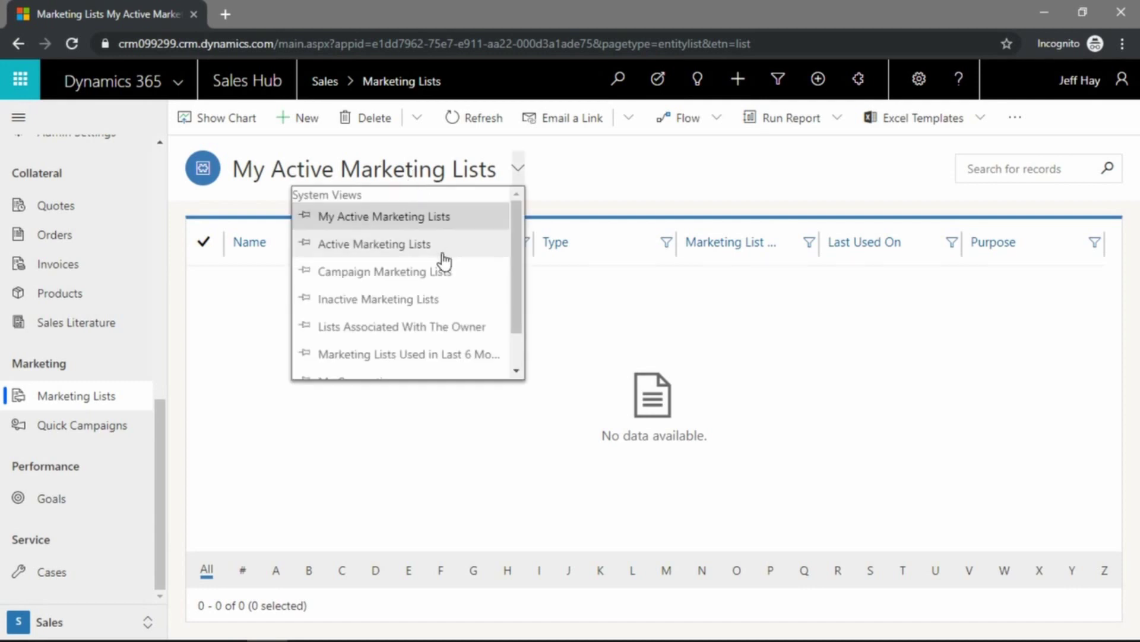
scroll(441, 263, down, 1)
scroll(401, 303, up, 1)
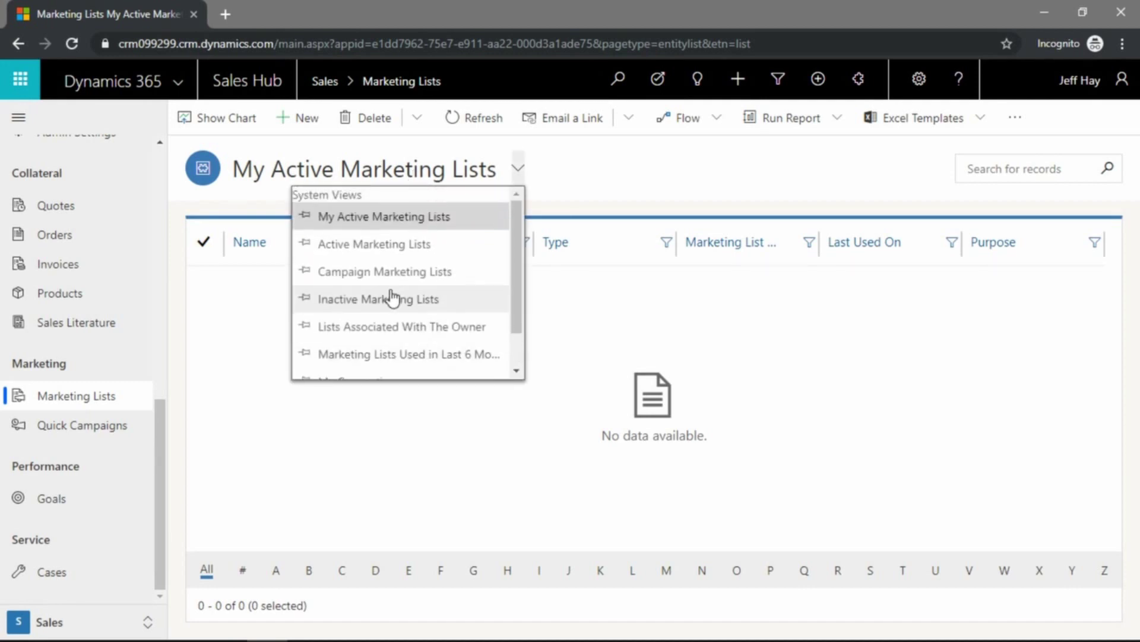
click(327, 249)
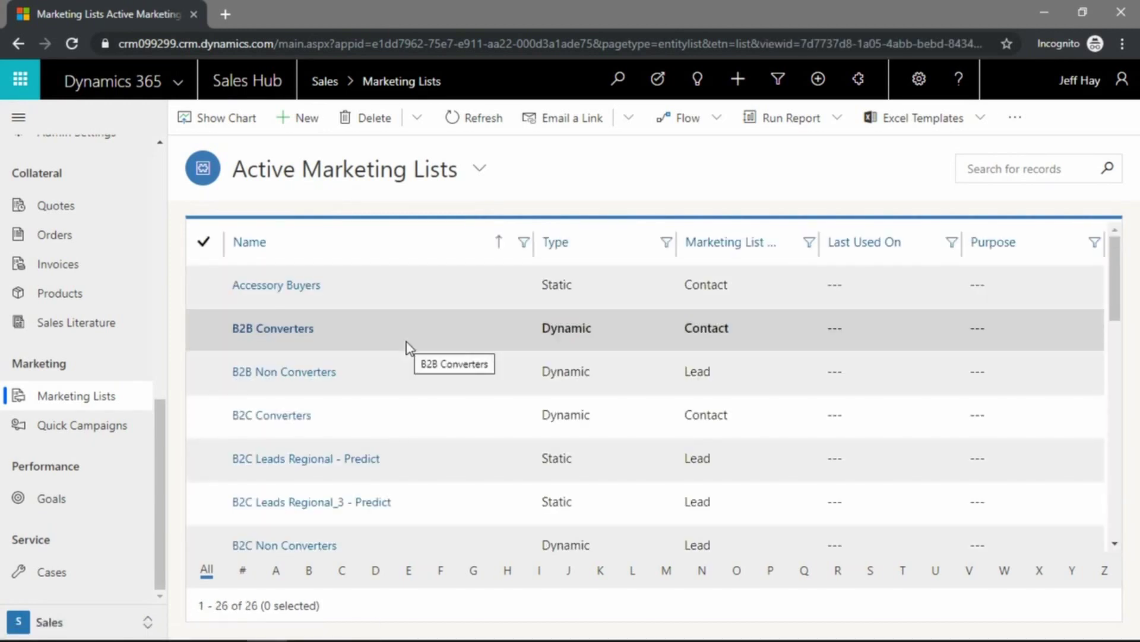
scroll(407, 343, down, 1)
scroll(407, 343, down, 1)
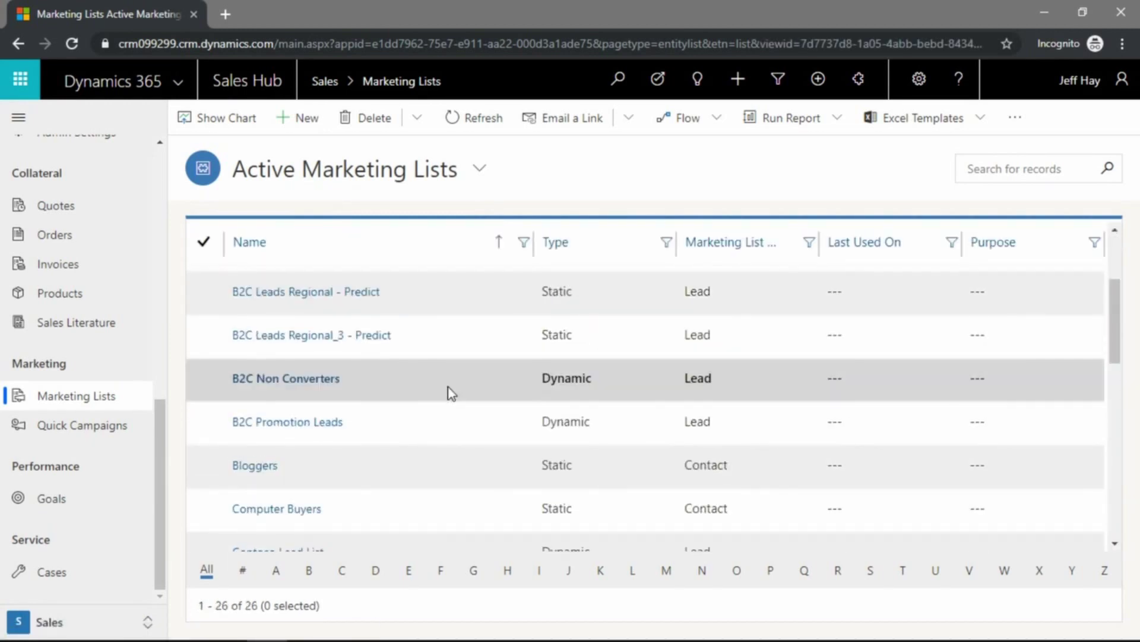
scroll(448, 392, down, 1)
scroll(449, 395, up, 2)
scroll(450, 395, up, 1)
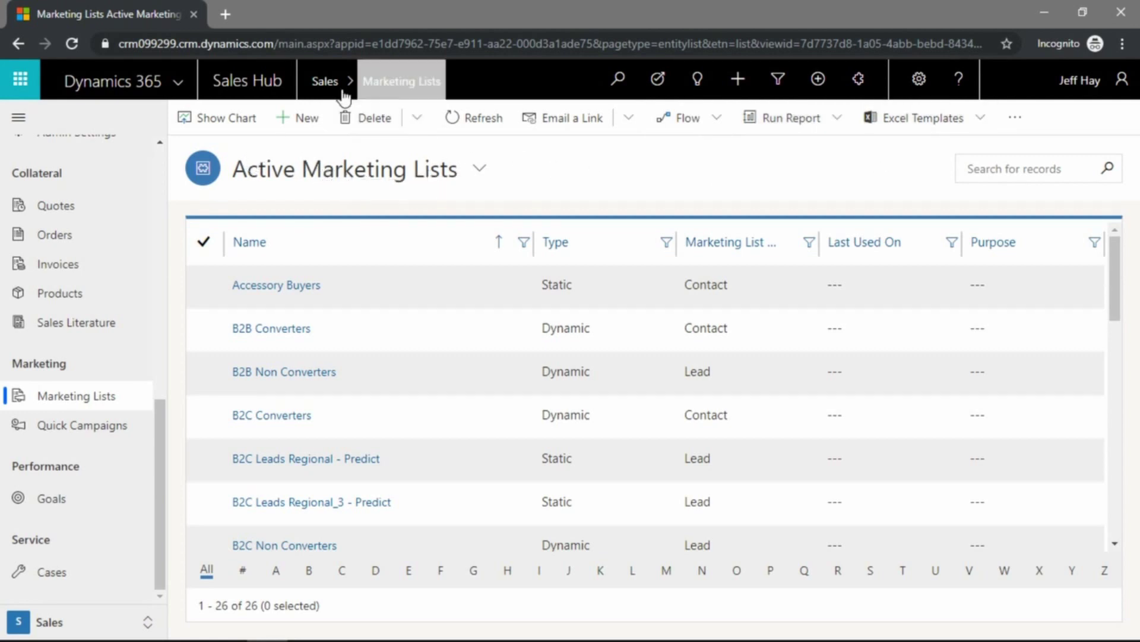
click(306, 133)
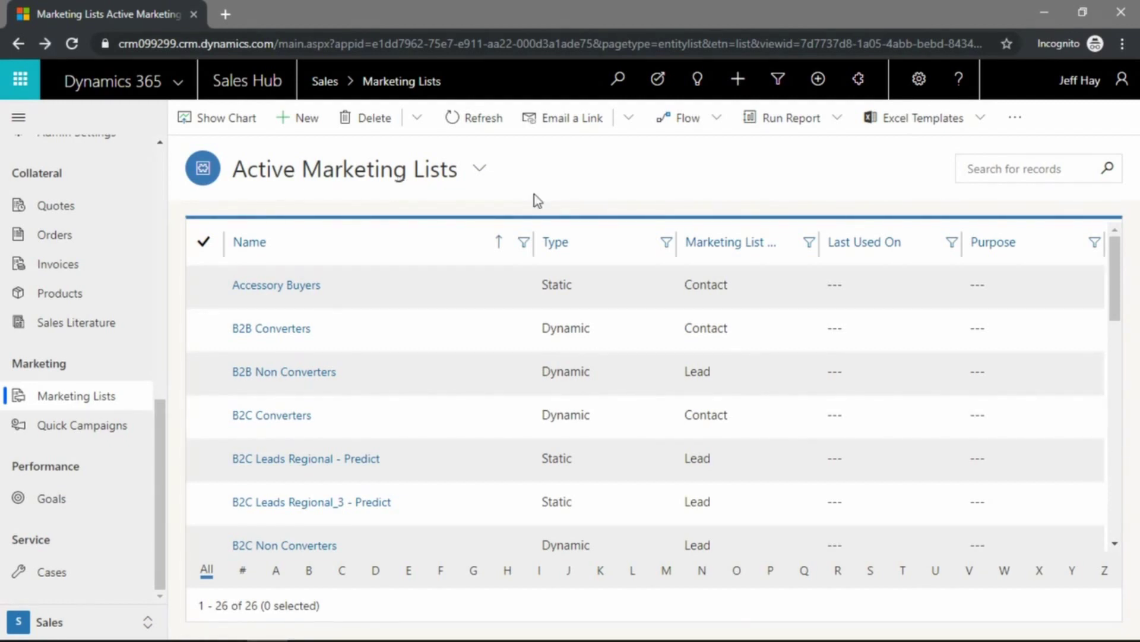
Create a new Static marketing list named 'Leads in Region' with purpose 'Sales Road Trip'.
click(285, 125)
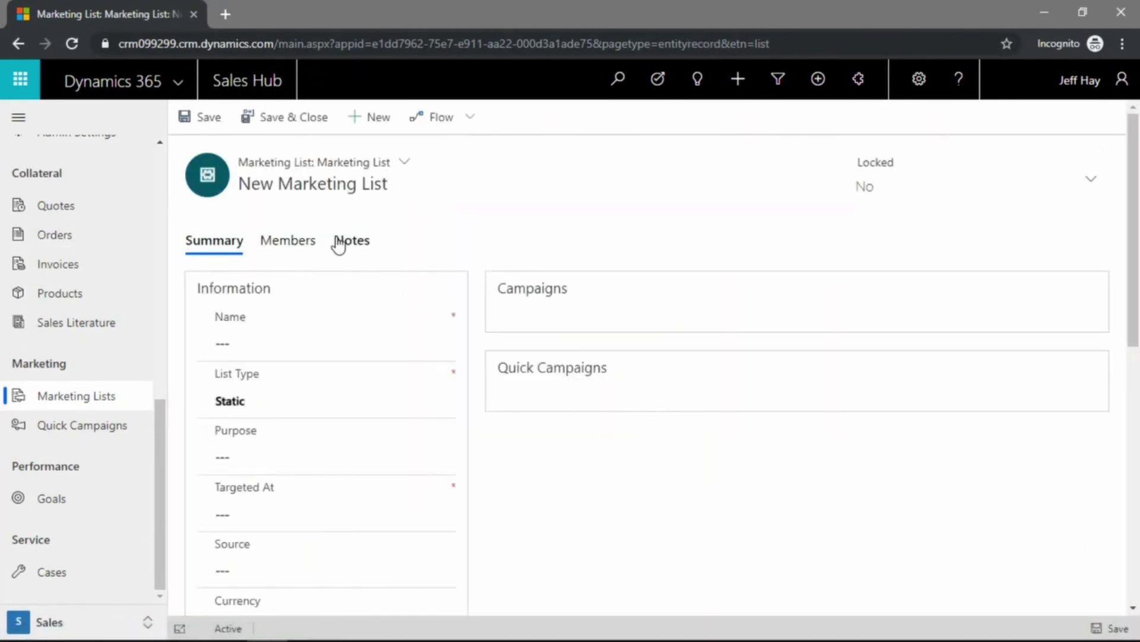
scroll(380, 283, down, 2)
scroll(440, 368, up, 2)
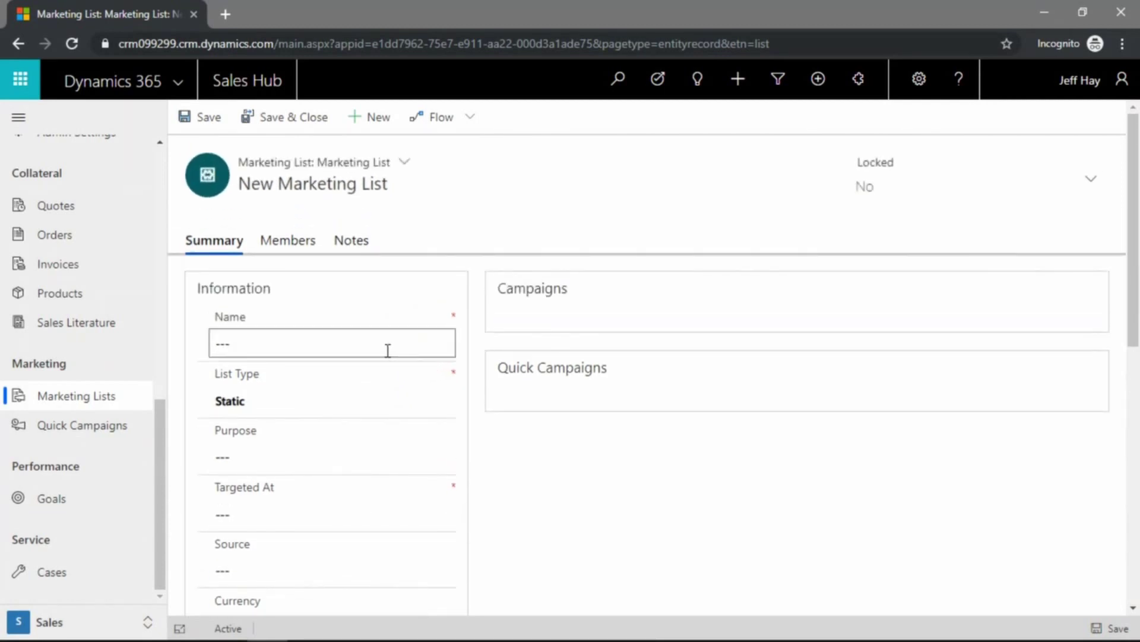
click(343, 346)
text(Leads in Region)
scroll(324, 374, down, 1)
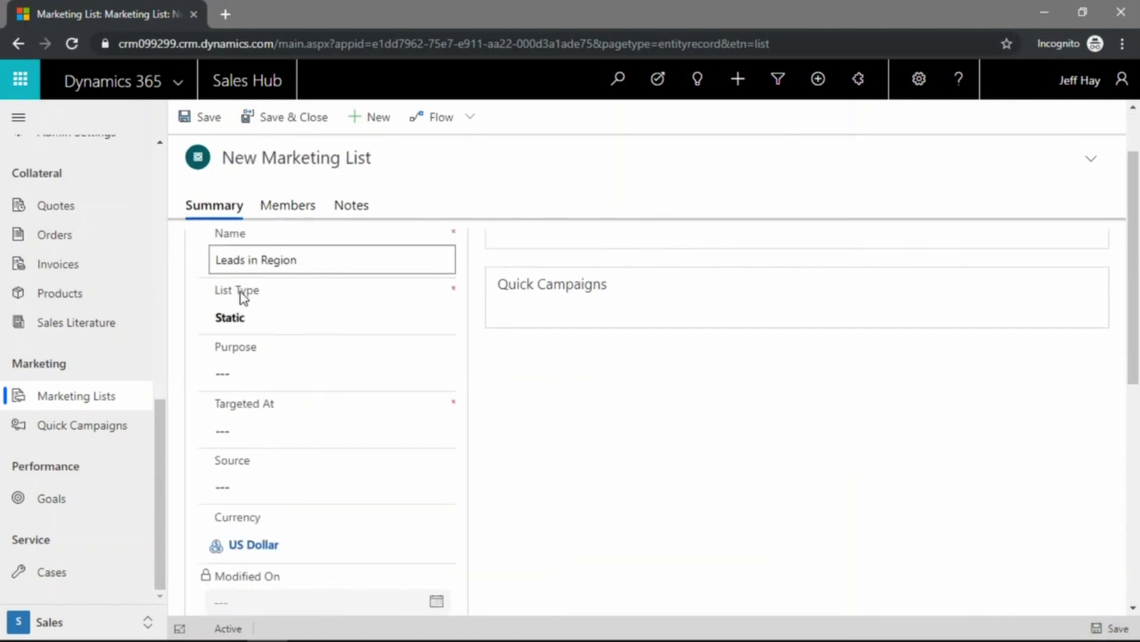
click(263, 322)
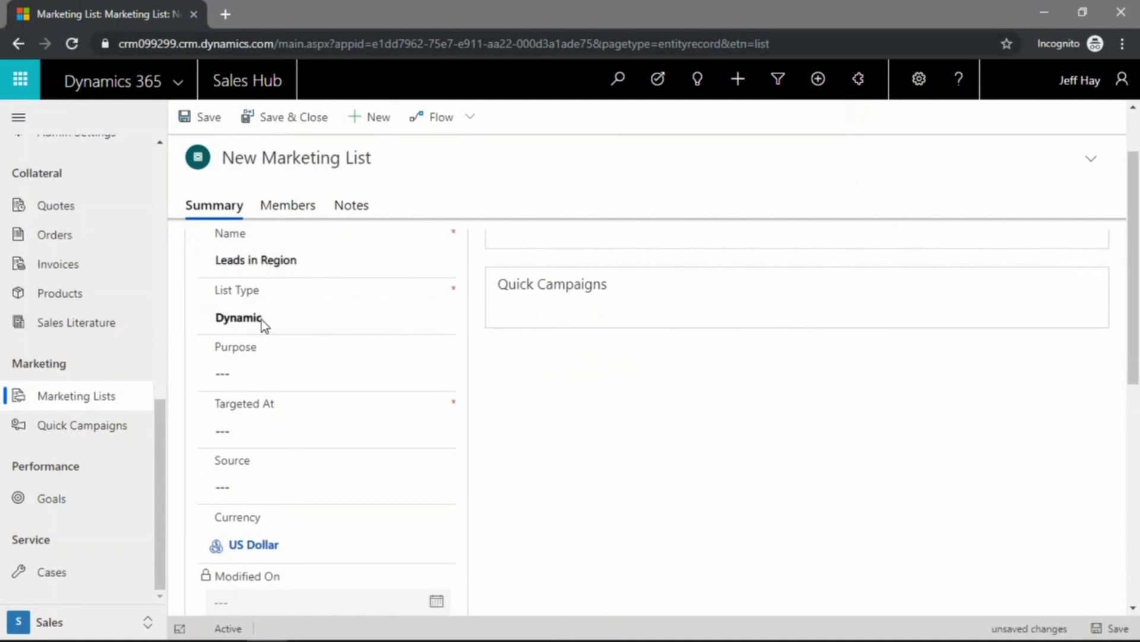
click(268, 326)
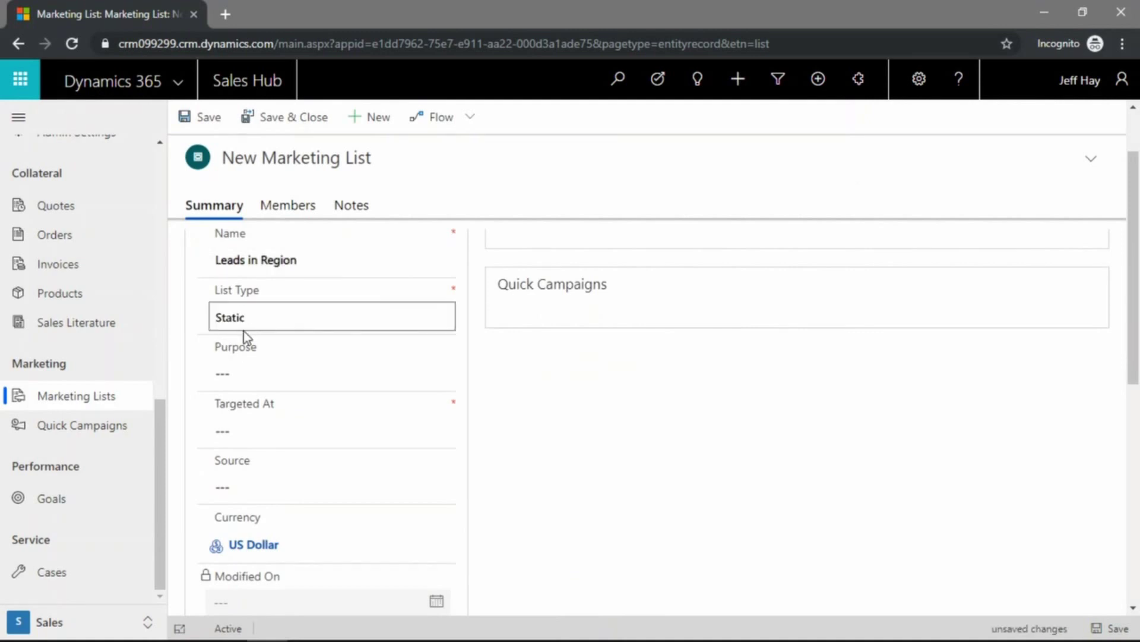
scroll(268, 347, down, 2)
scroll(276, 356, down, 1)
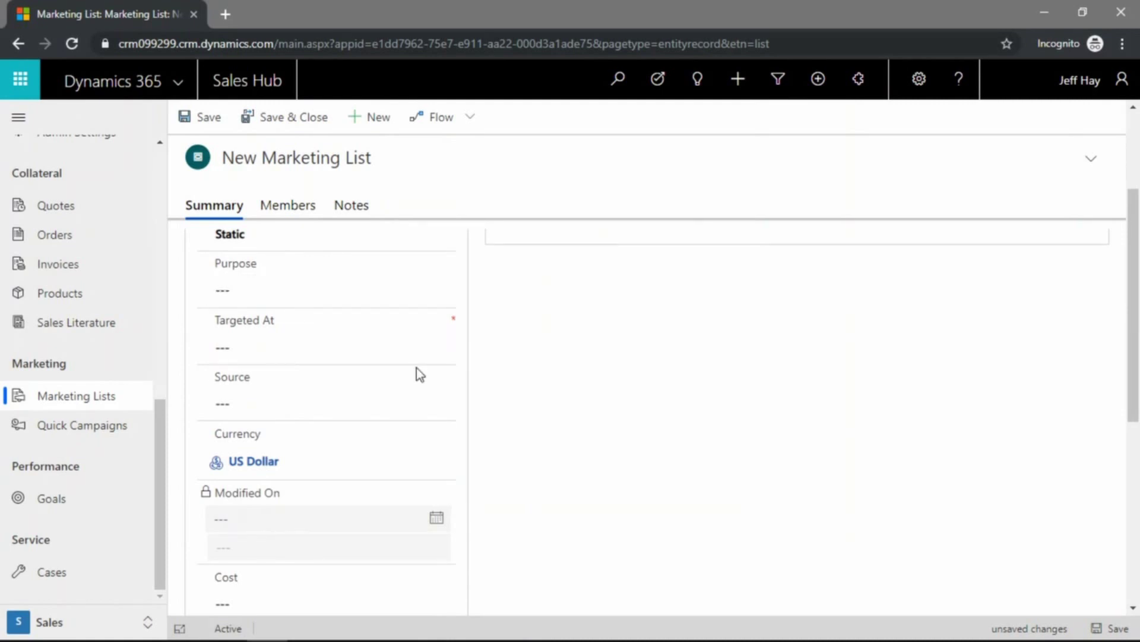
click(295, 283)
text(Sales Road Trip)
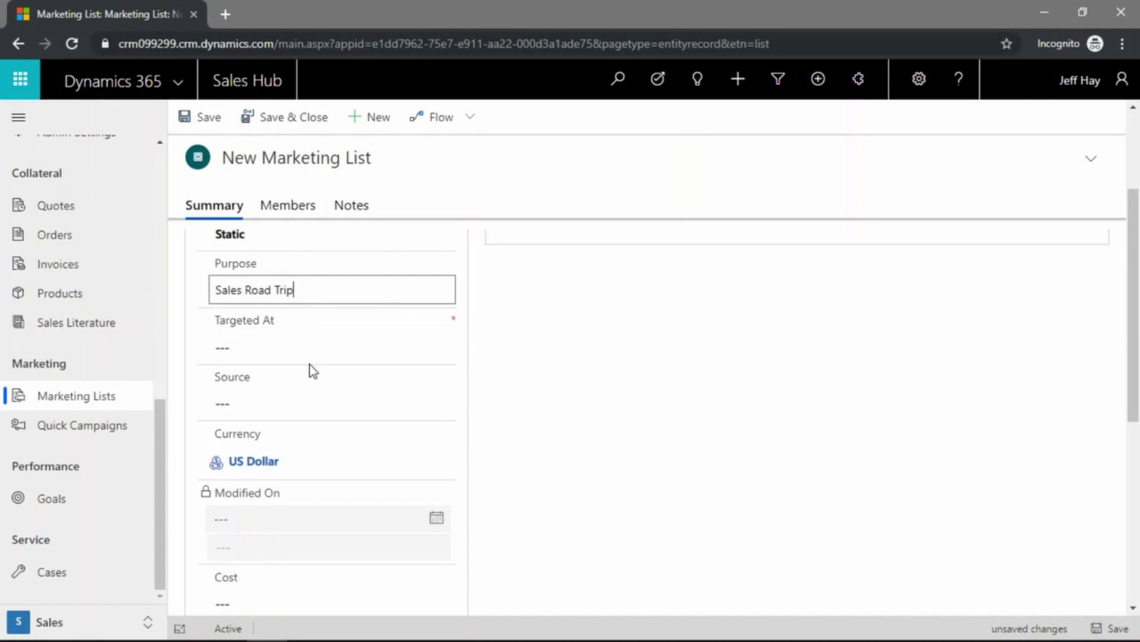
click(313, 348)
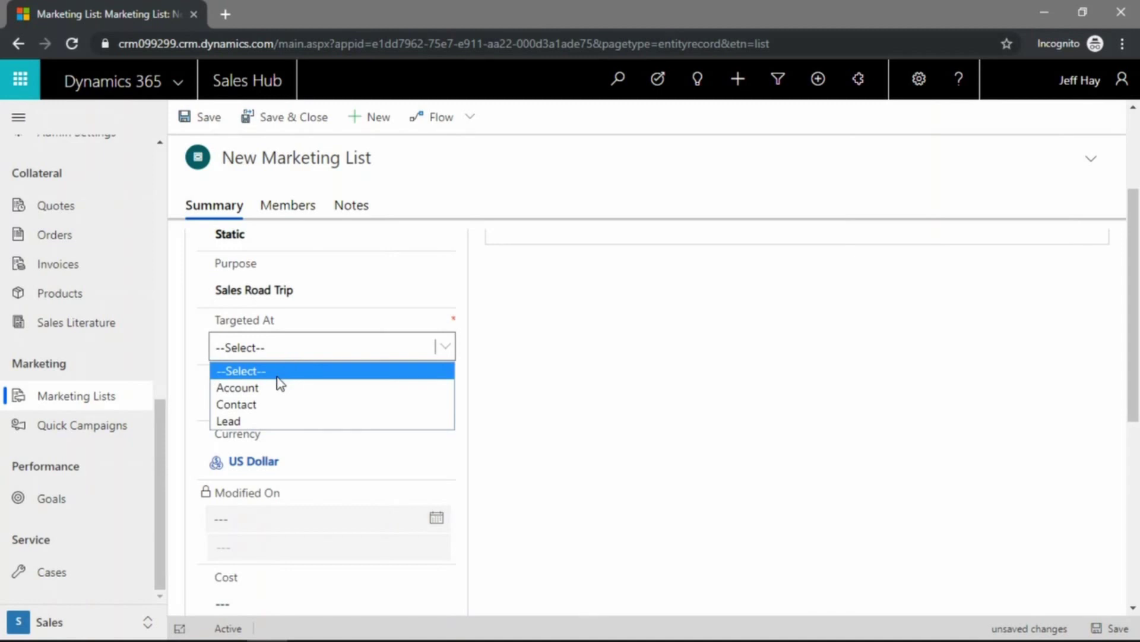
Target the list at Leads, set source to Marketing Team, and fill in cost and description.
click(247, 424)
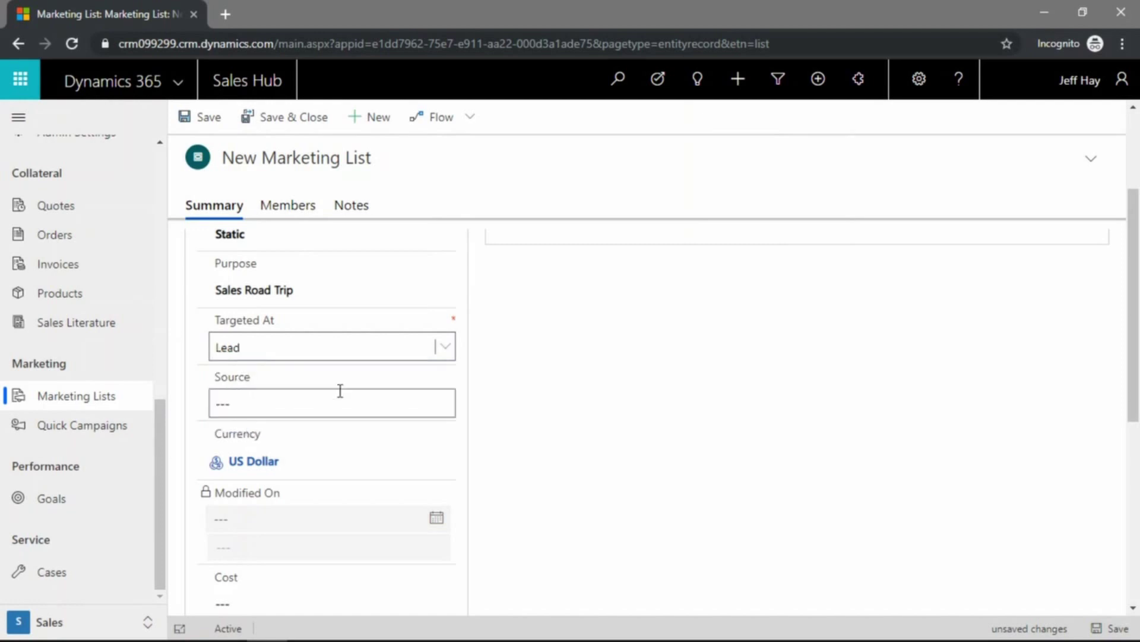
click(282, 407)
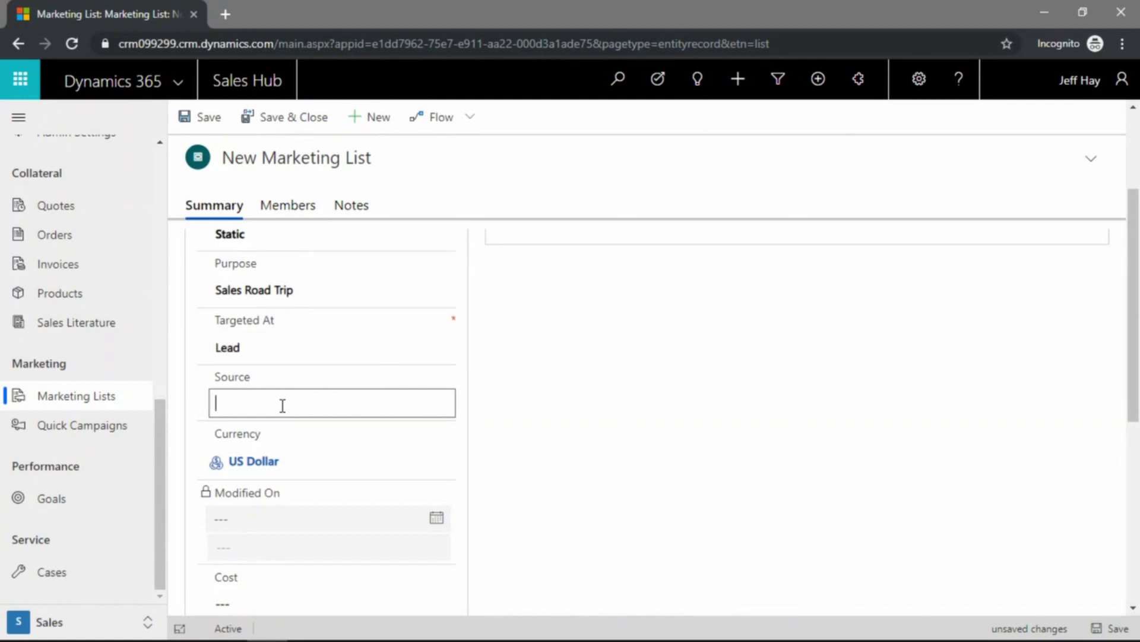
scroll(282, 406, down, 1)
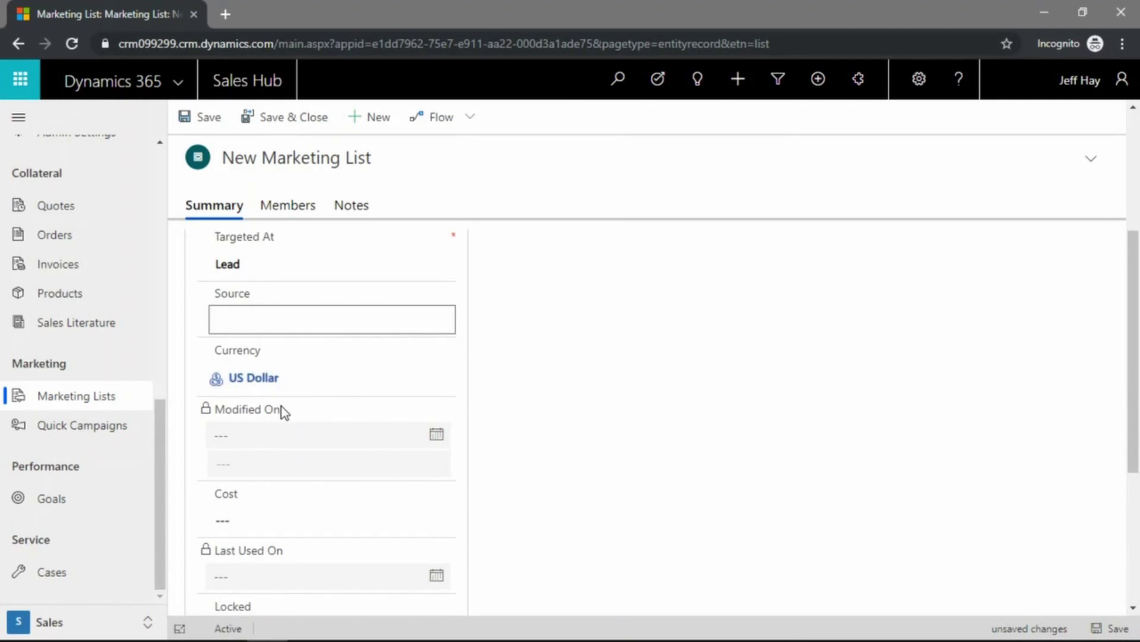
text(Marketing Team)
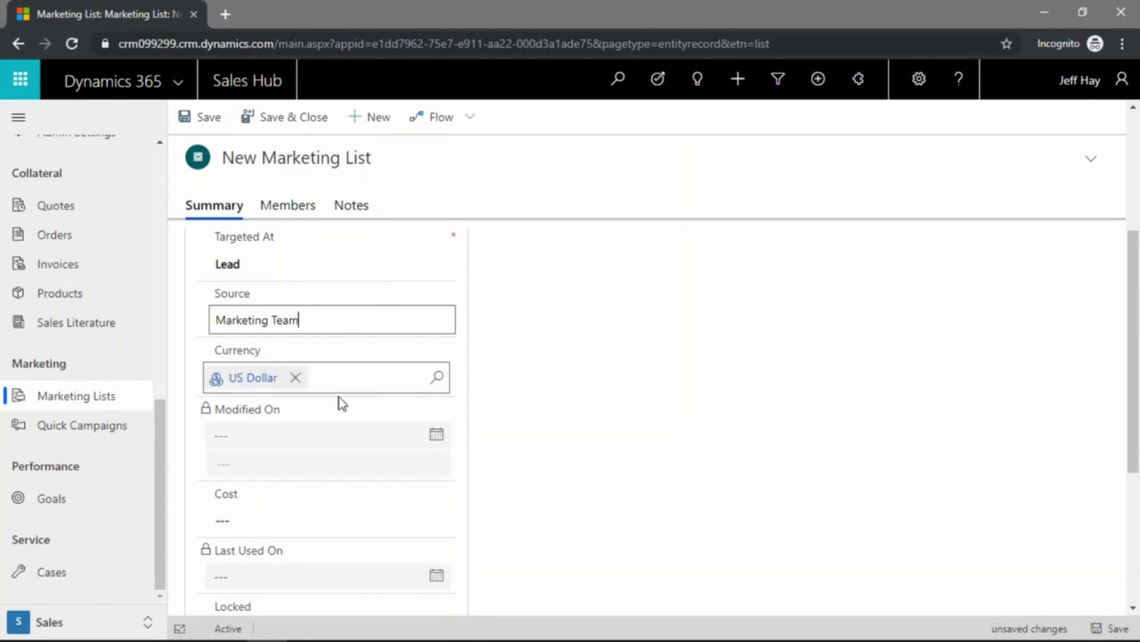
mouse_move(327, 377)
scroll(364, 368, down, 1)
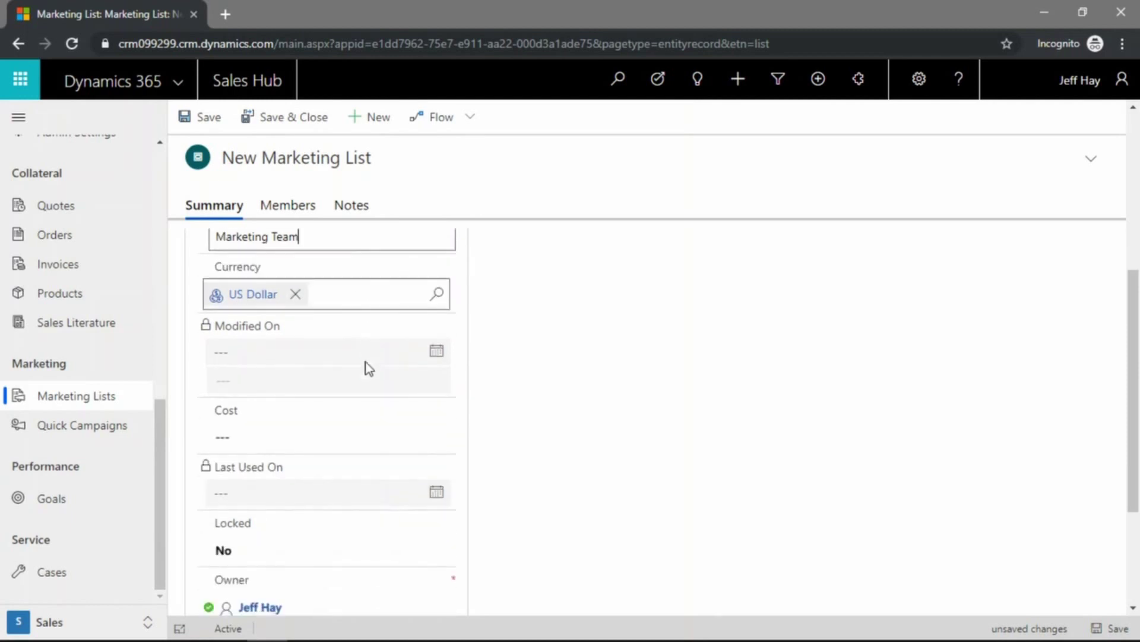
scroll(344, 356, down, 1)
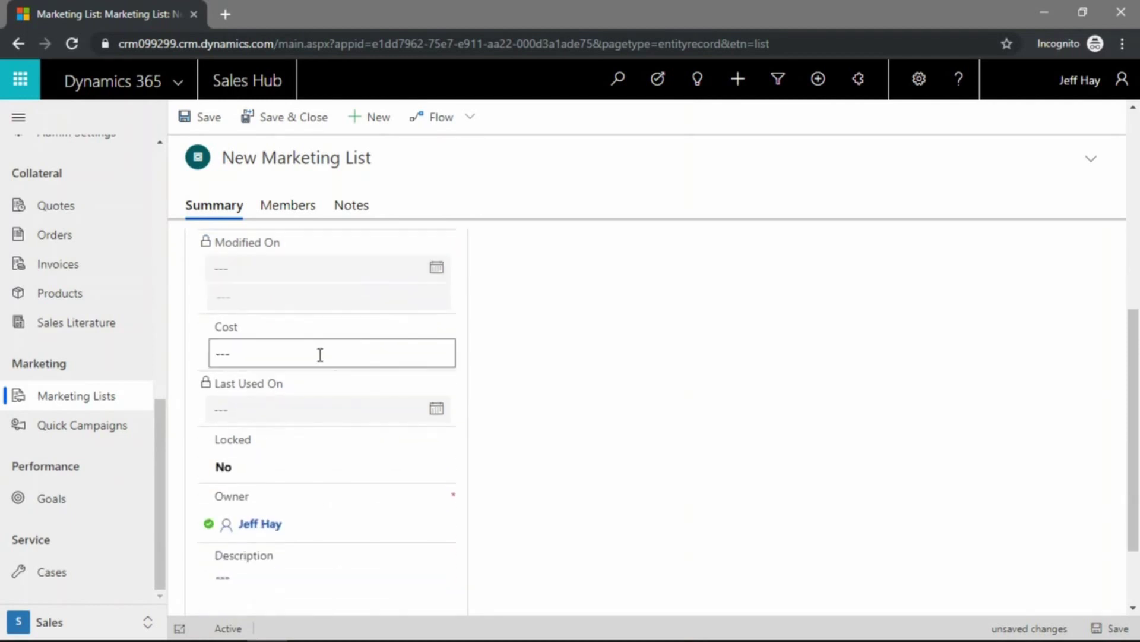
click(277, 356)
scroll(268, 356, down, 1)
scroll(268, 375, down, 1)
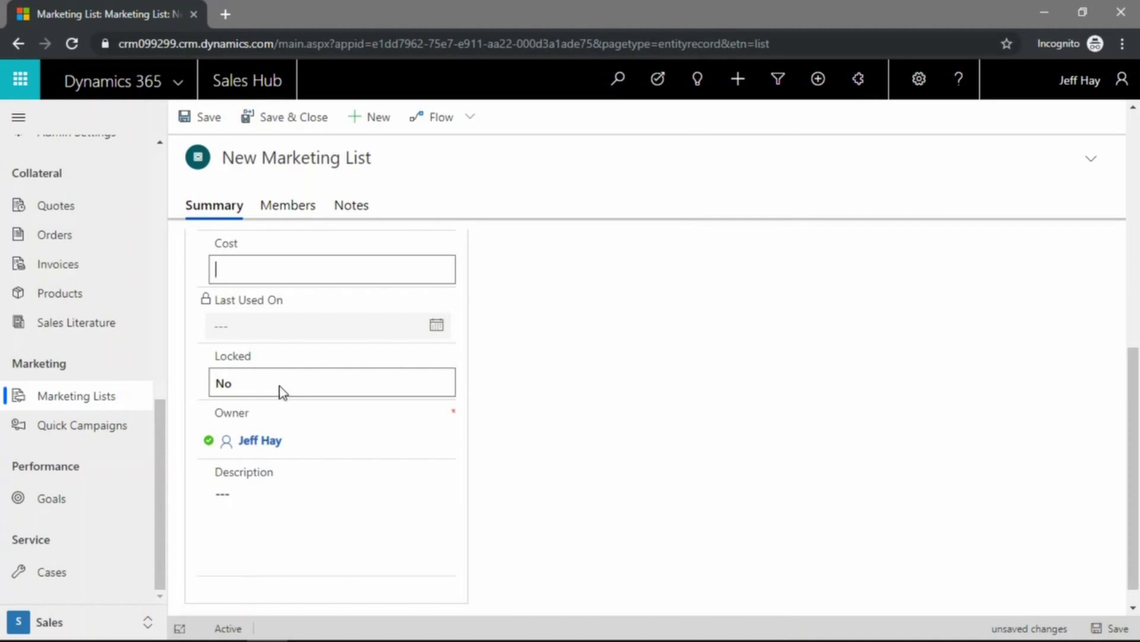
click(288, 509)
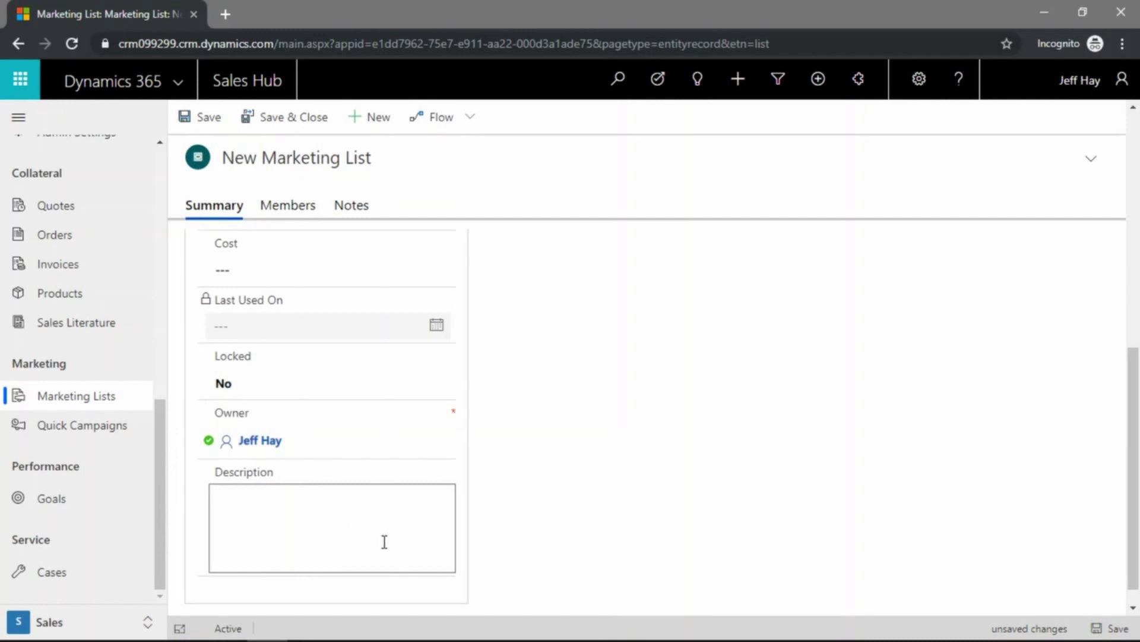
scroll(375, 539, up, 2)
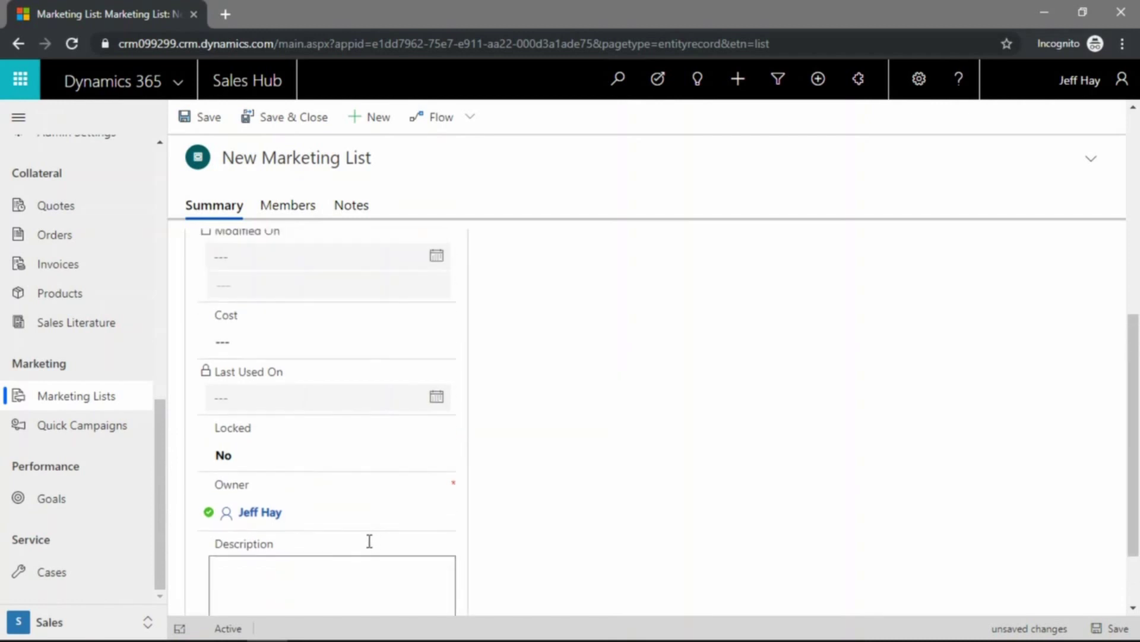
scroll(369, 541, up, 3)
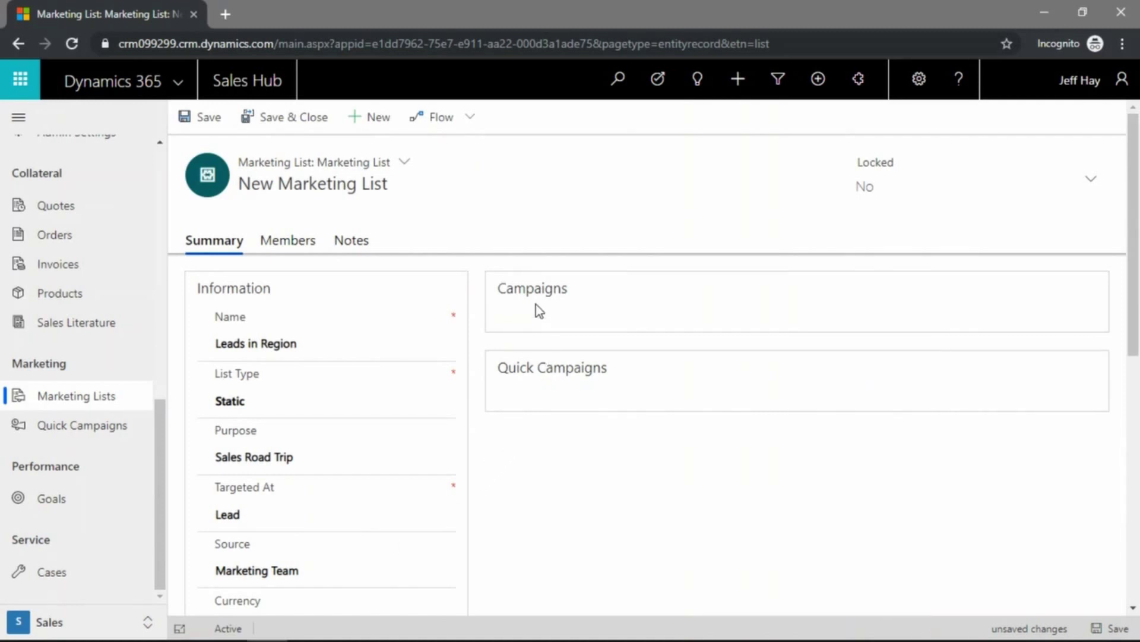
Save the Leads in Region marketing list record.
click(203, 123)
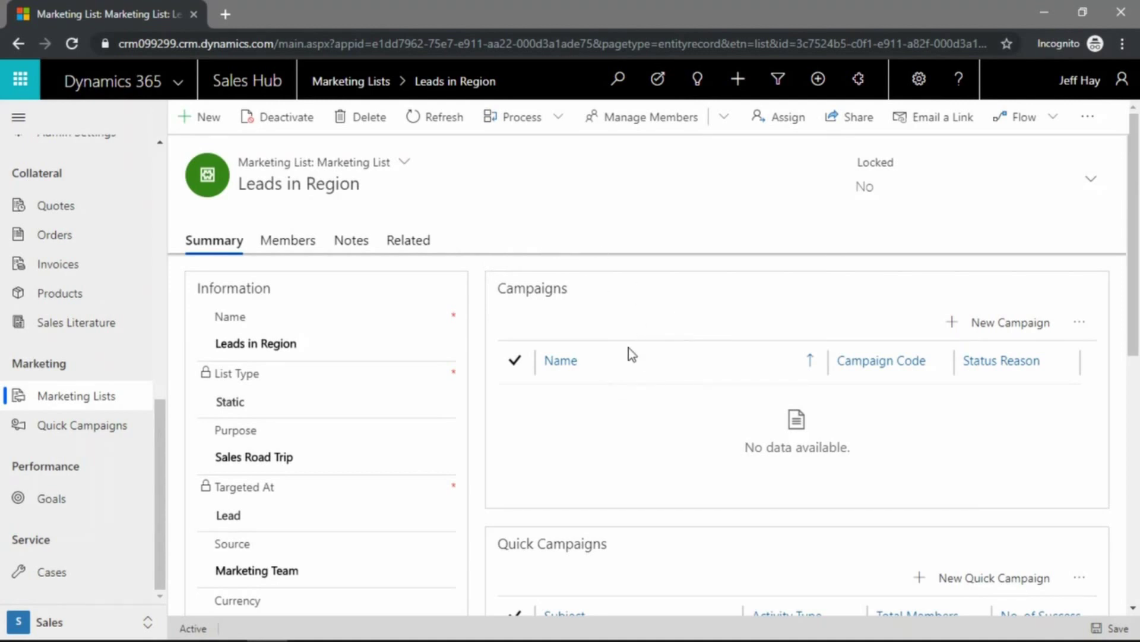
scroll(642, 406, down, 1)
scroll(588, 356, up, 1)
scroll(619, 450, down, 1)
scroll(640, 484, down, 1)
scroll(664, 486, up, 2)
scroll(796, 437, down, 1)
scroll(803, 489, down, 1)
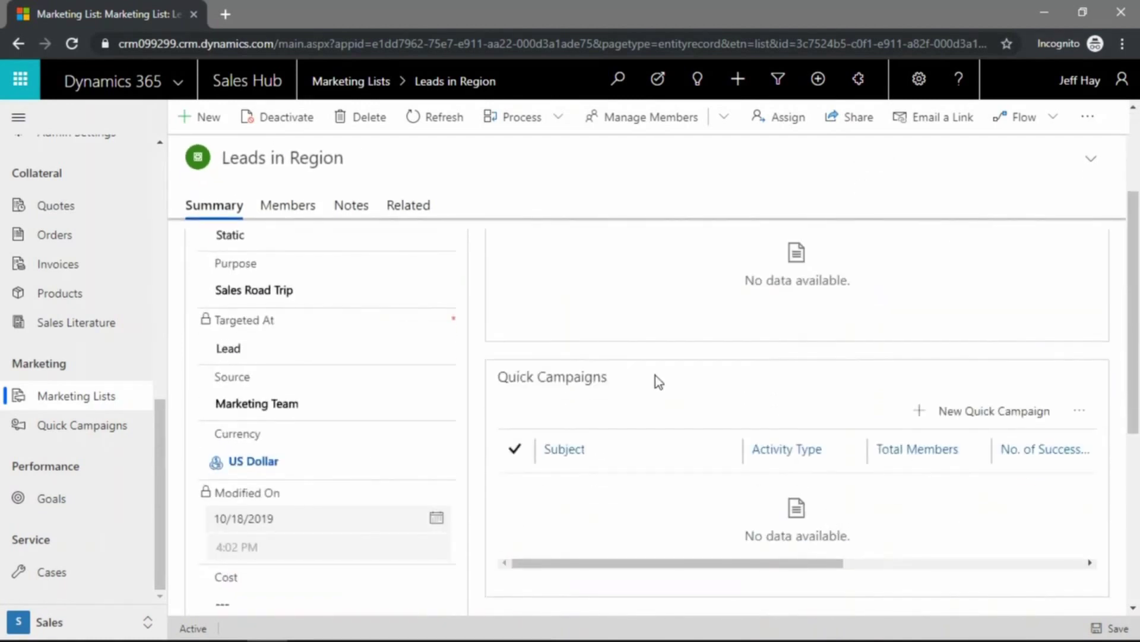
scroll(654, 375, up, 2)
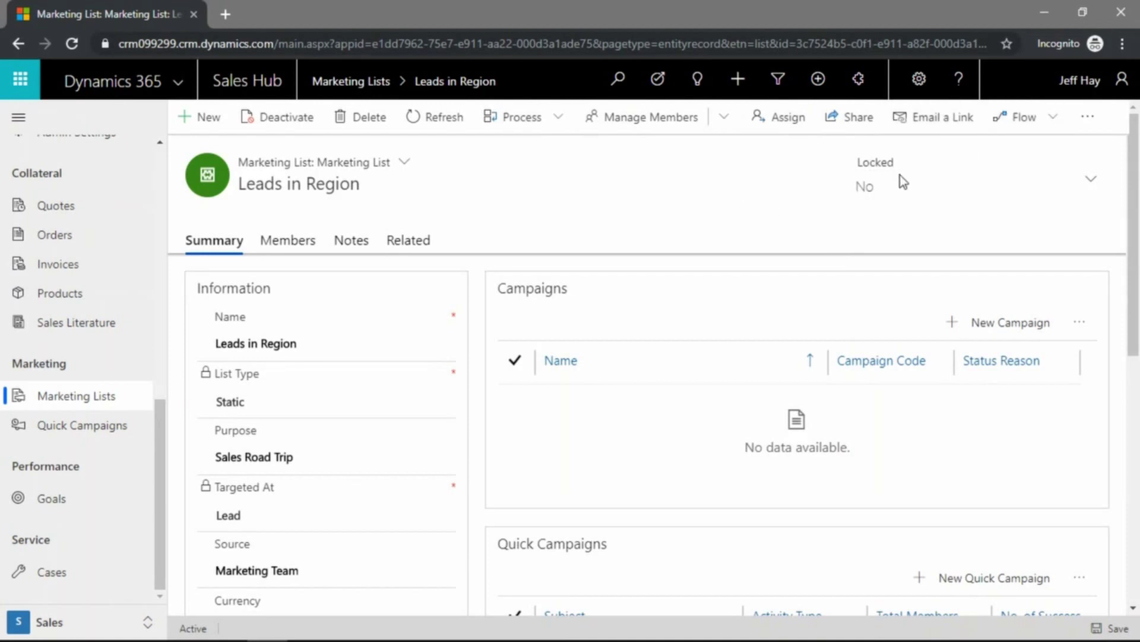
From Manage Members, open Add using Advanced Find for Leads after cancelling a lookup attempt.
click(1088, 116)
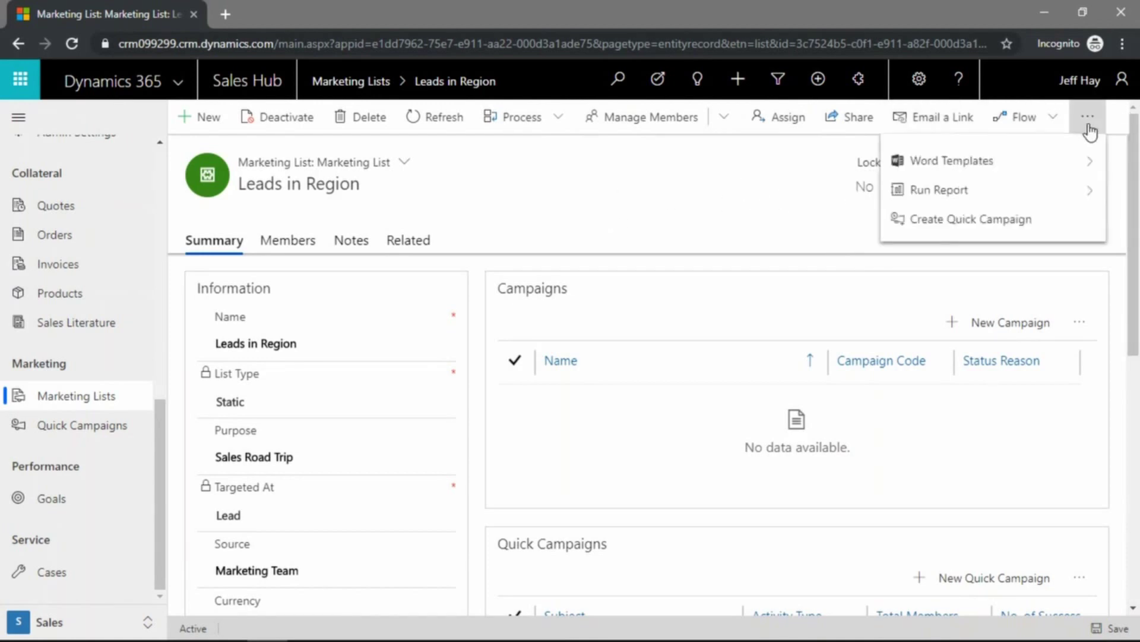
click(659, 187)
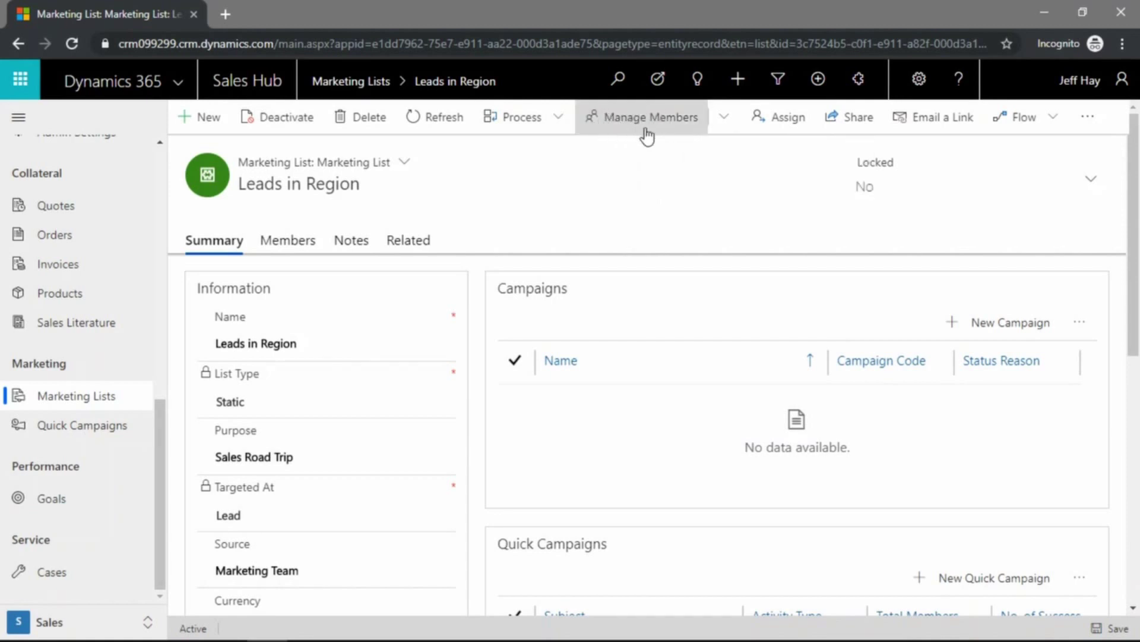
click(723, 123)
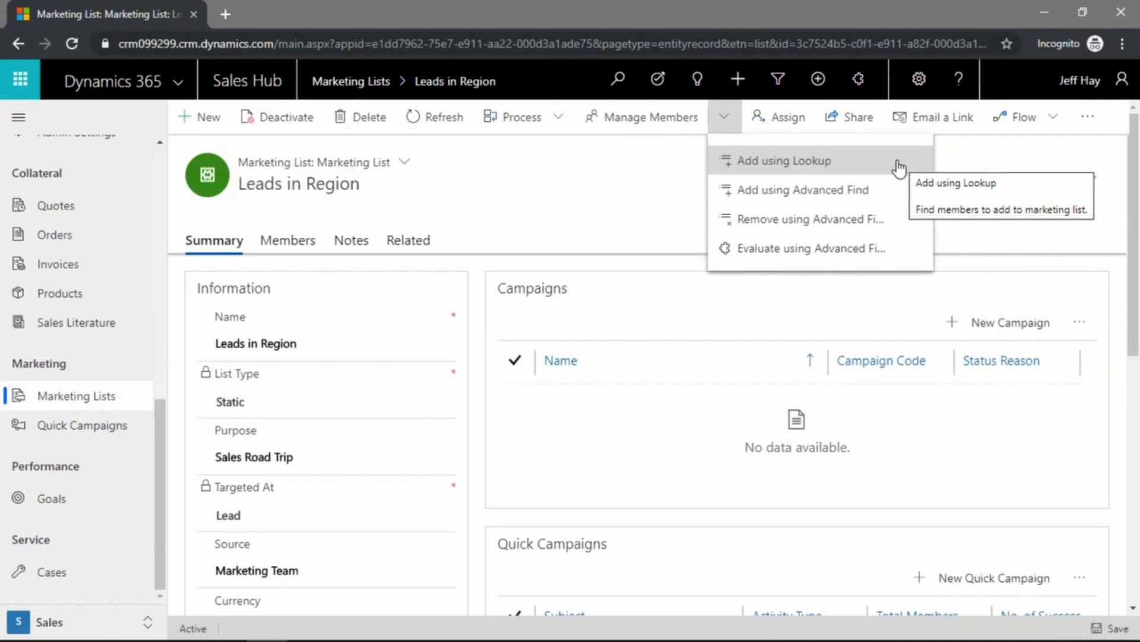
click(813, 166)
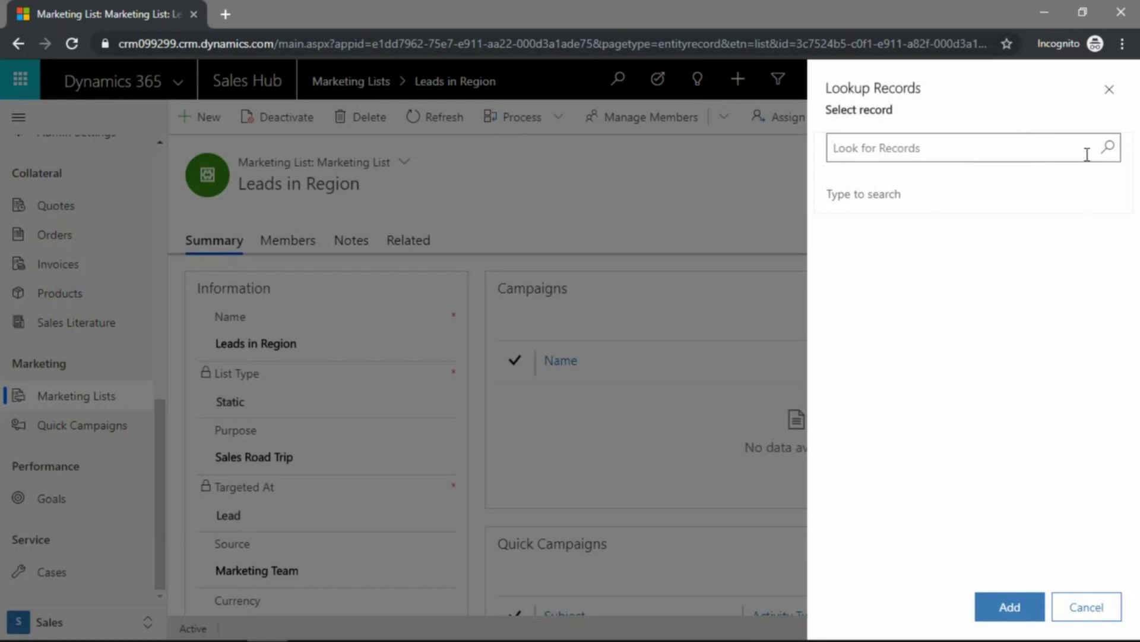
click(1110, 90)
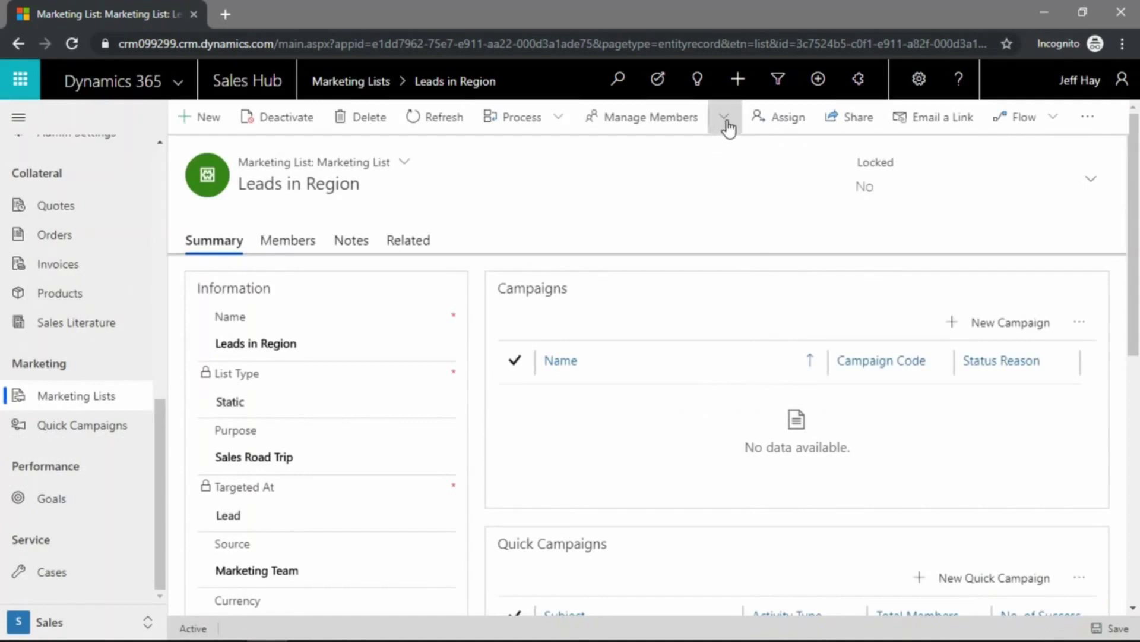
click(725, 123)
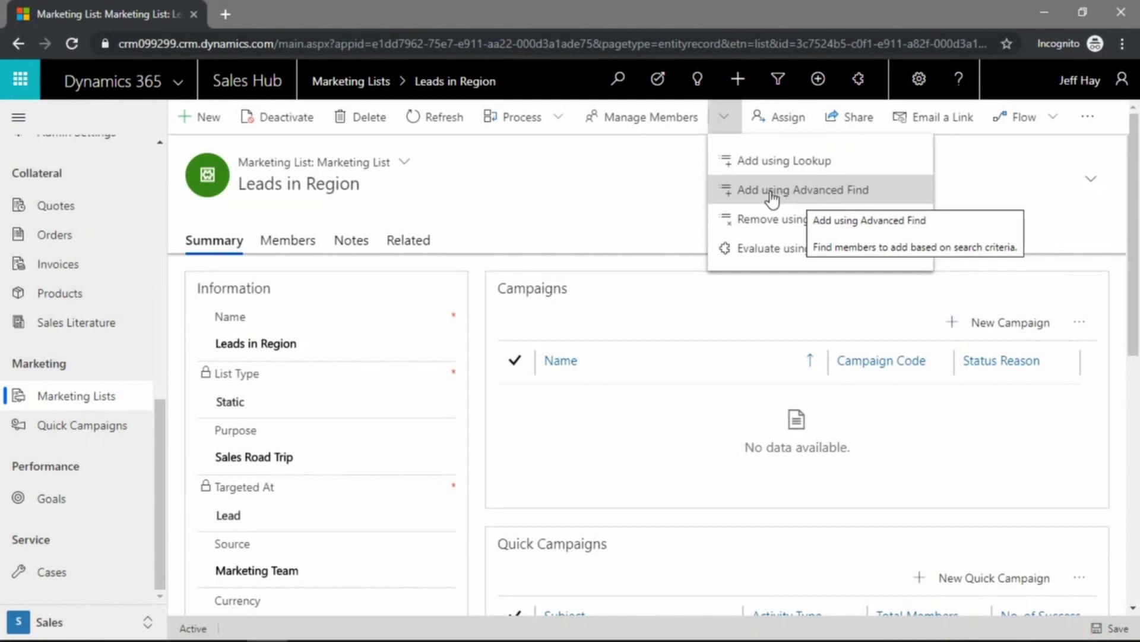
click(772, 199)
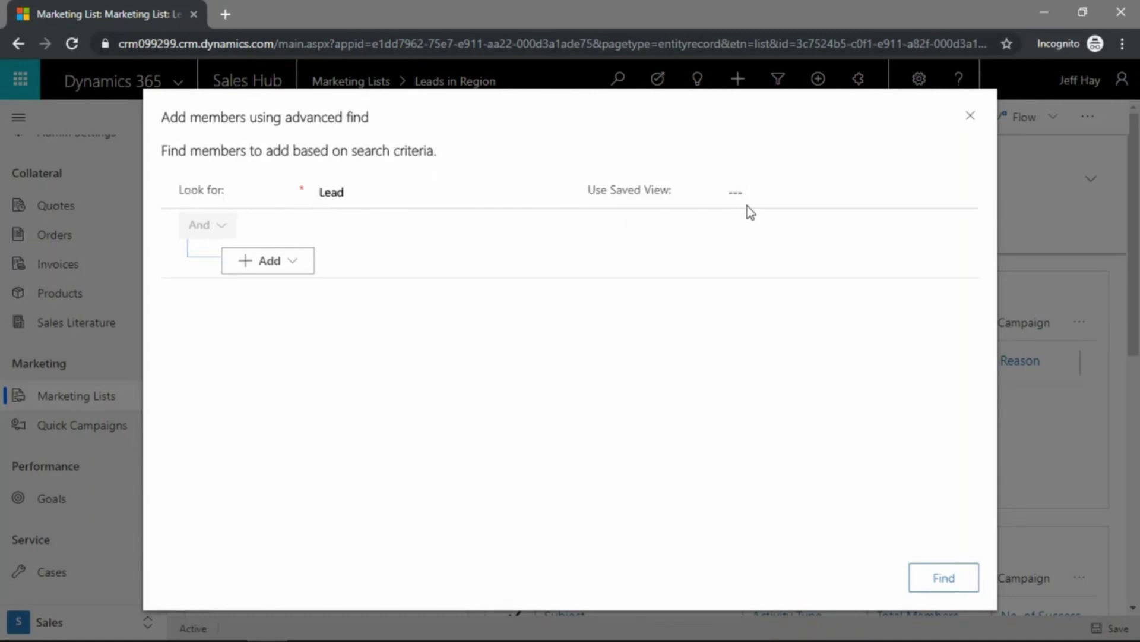
Set the member search's saved view to All Leads and show the add-criterion options.
click(782, 196)
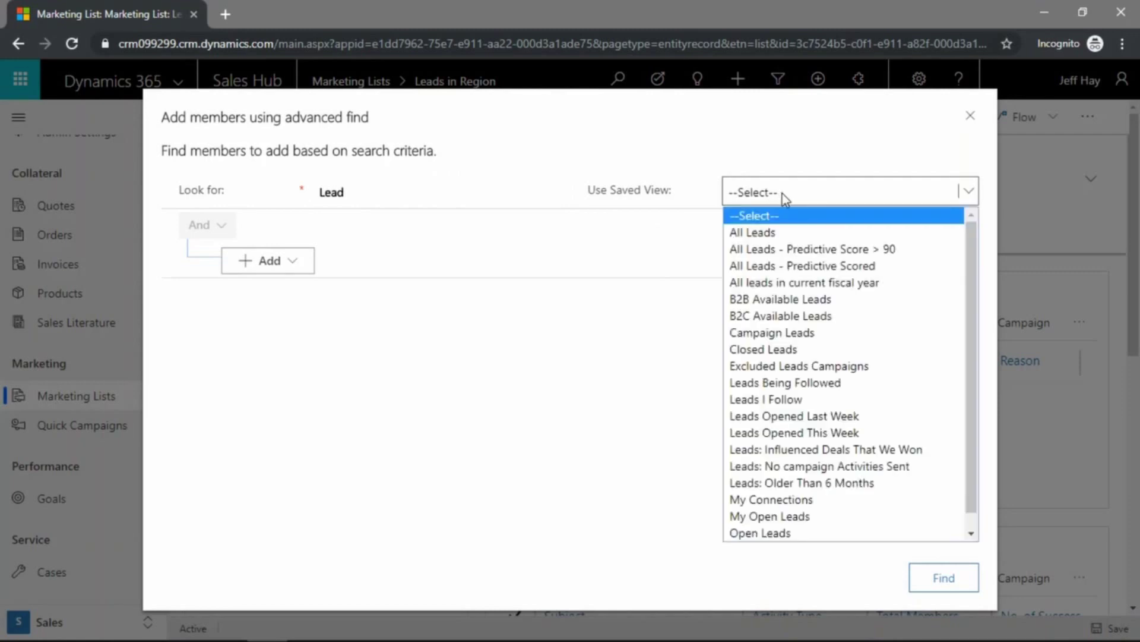
click(771, 236)
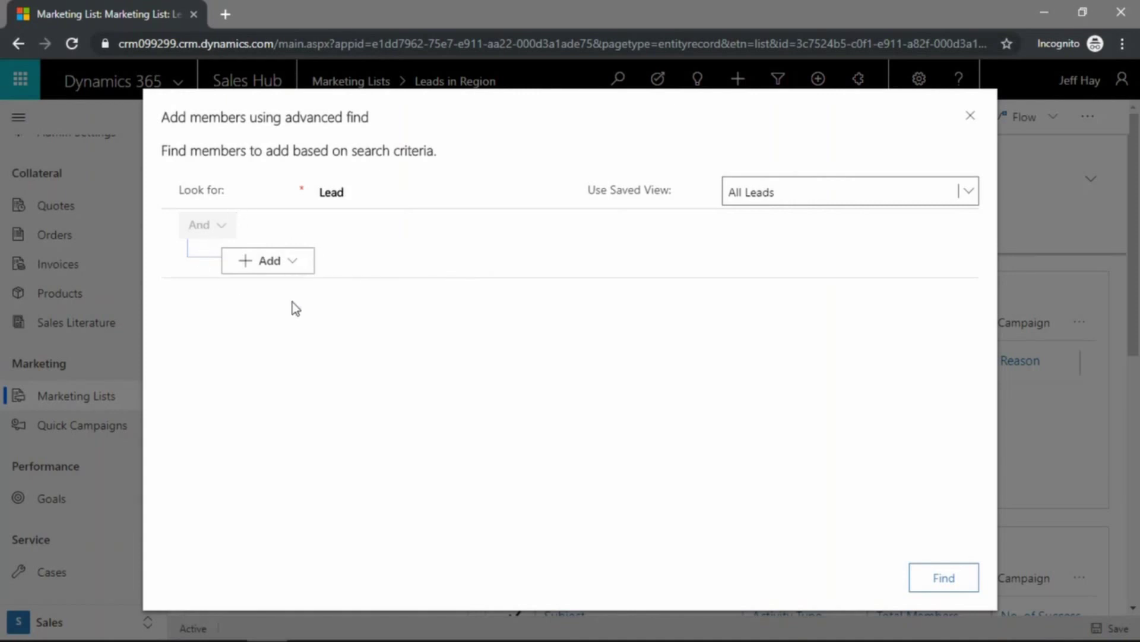
click(300, 265)
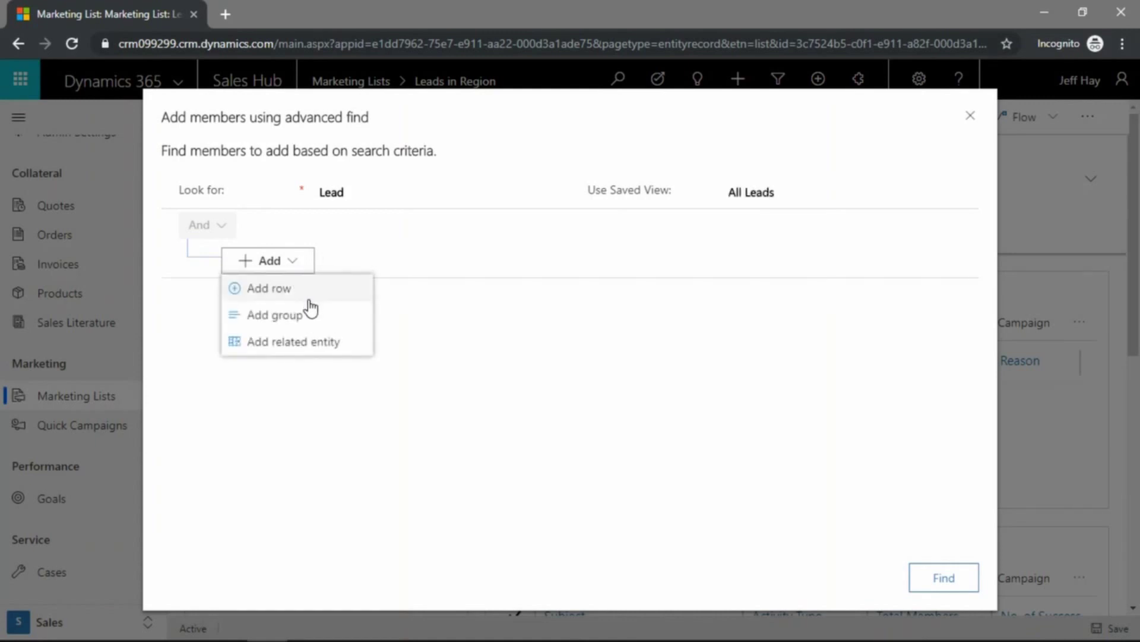
Add a filter row for leads where Territory Equals WA.
click(288, 300)
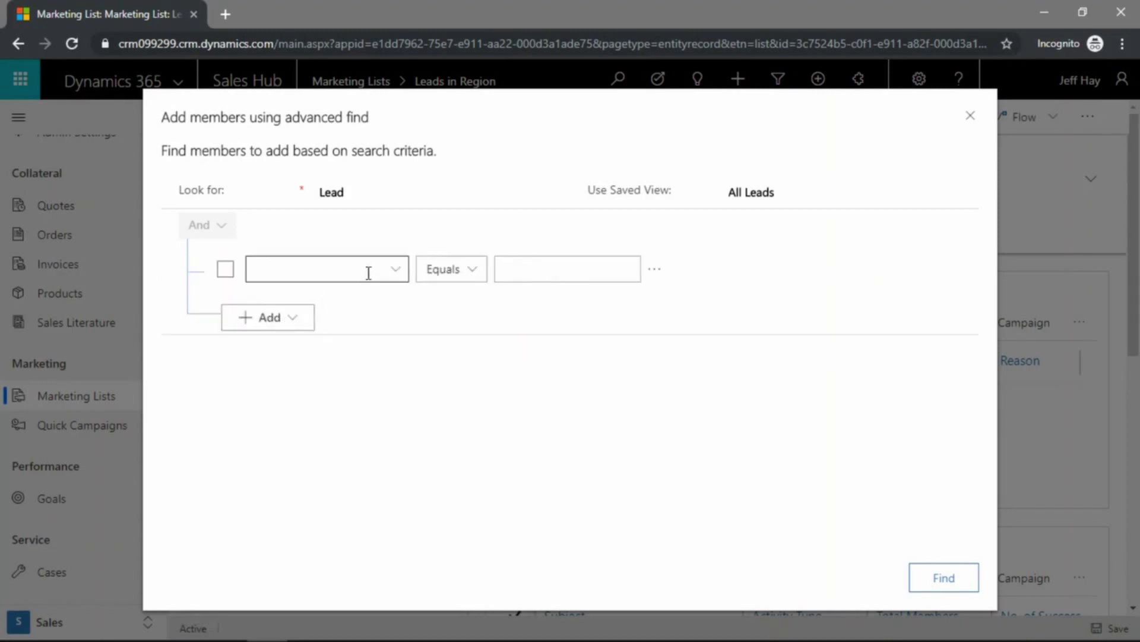
click(400, 281)
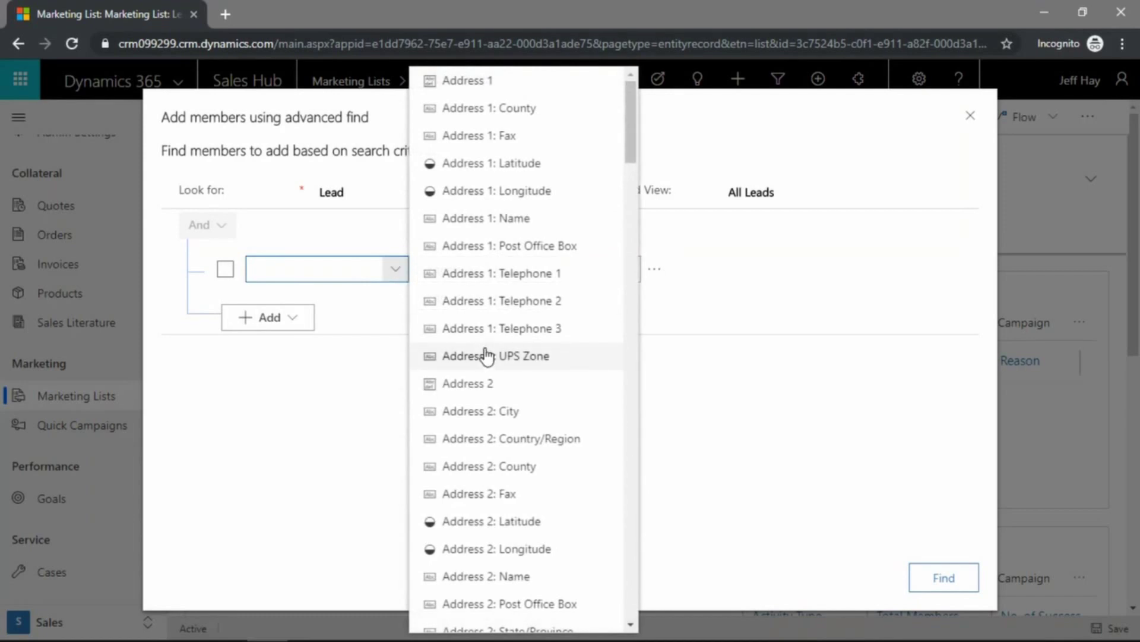
key(t)
key(Down)
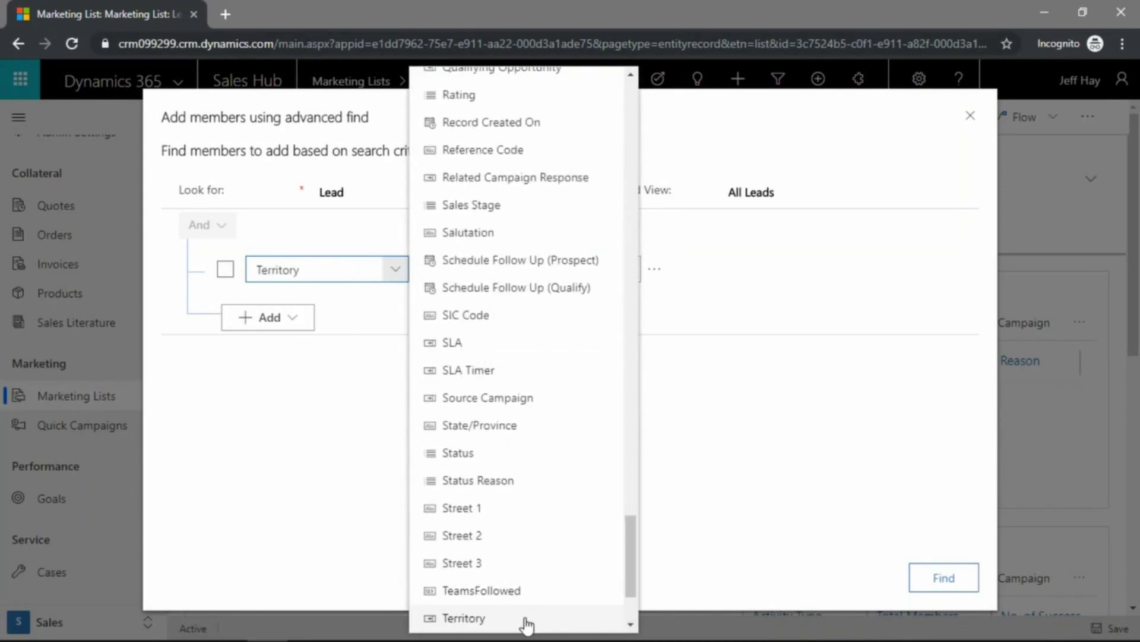
click(530, 620)
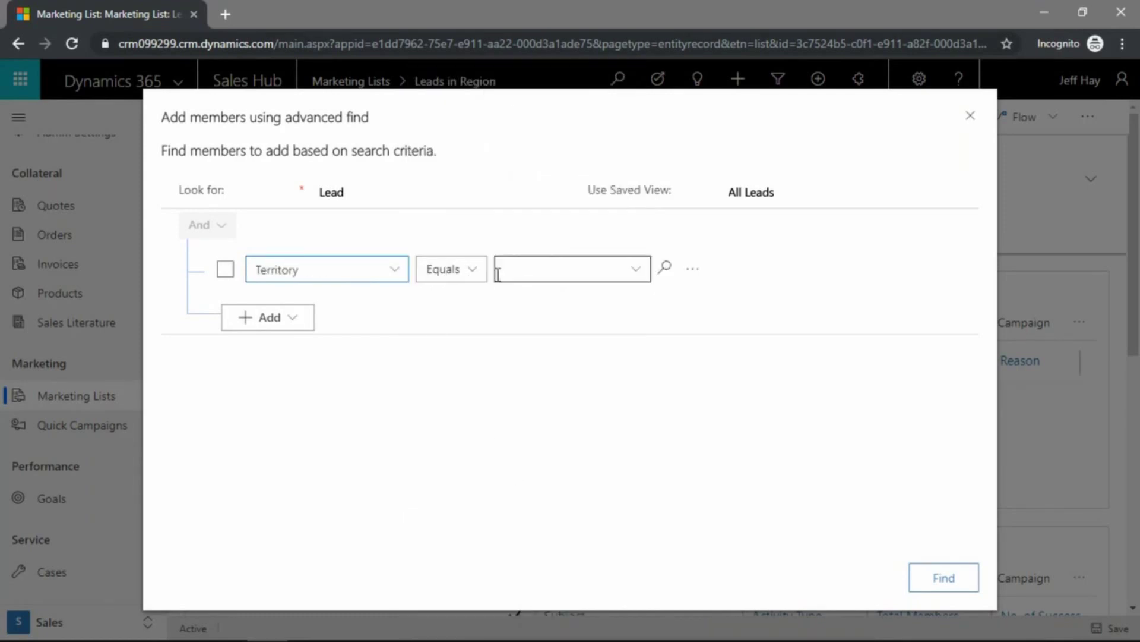
click(478, 278)
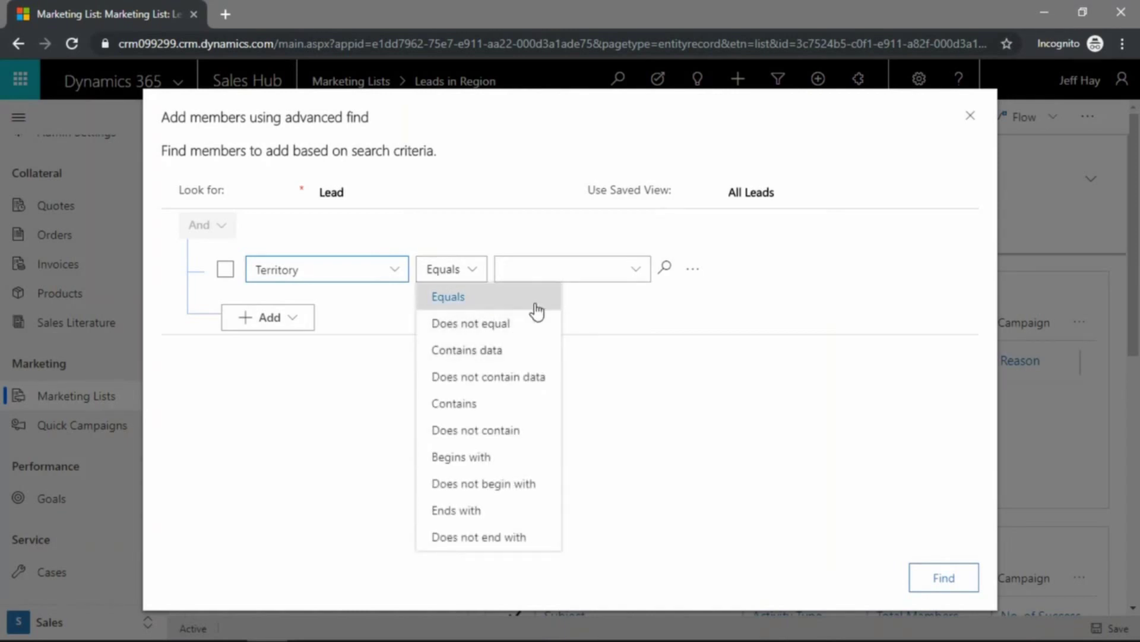
click(534, 269)
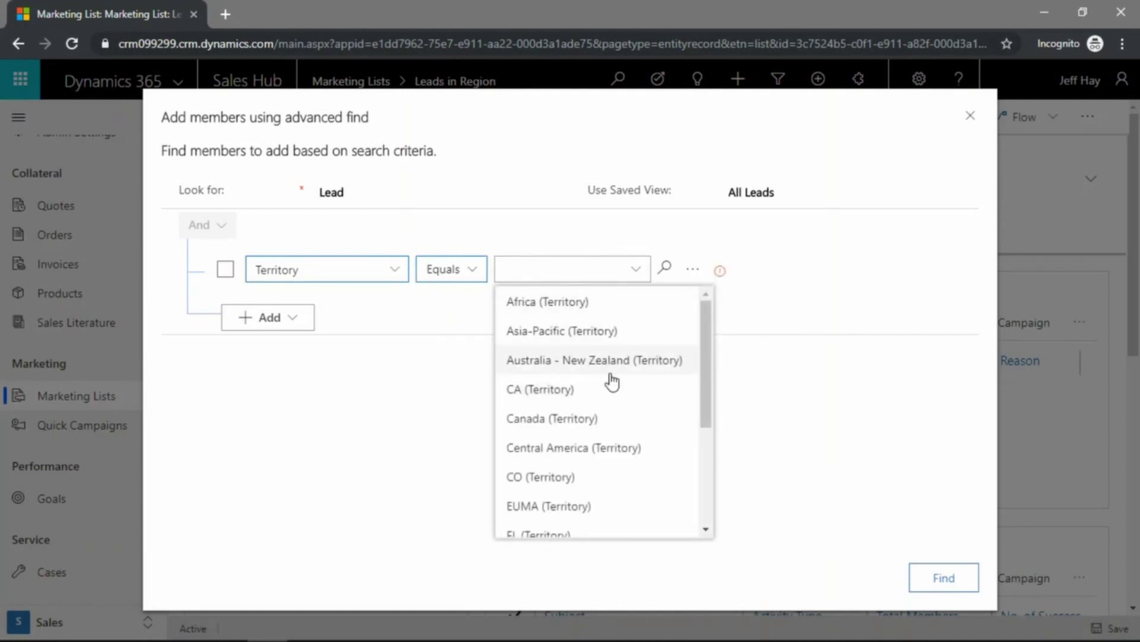
scroll(611, 381, down, 3)
scroll(601, 522, up, 3)
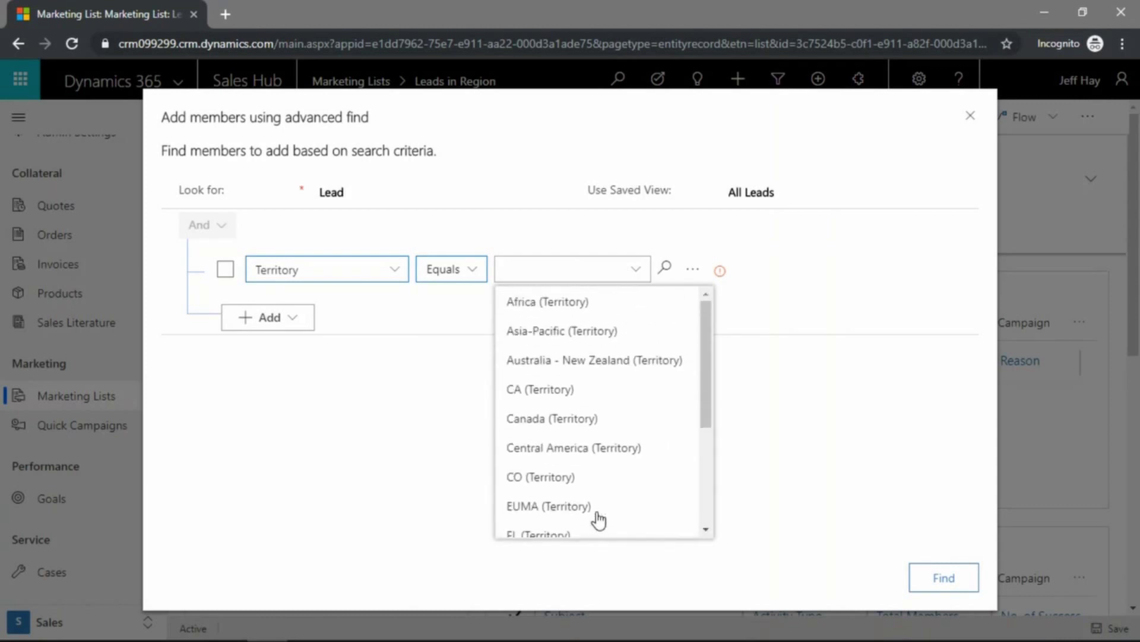
scroll(635, 397, down, 3)
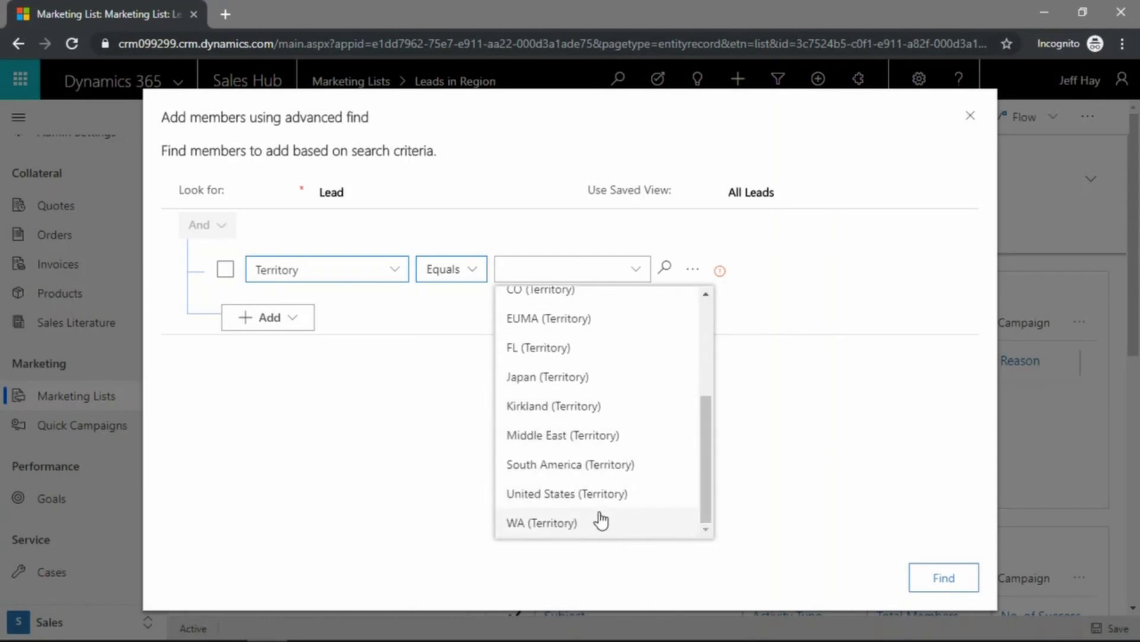
click(528, 526)
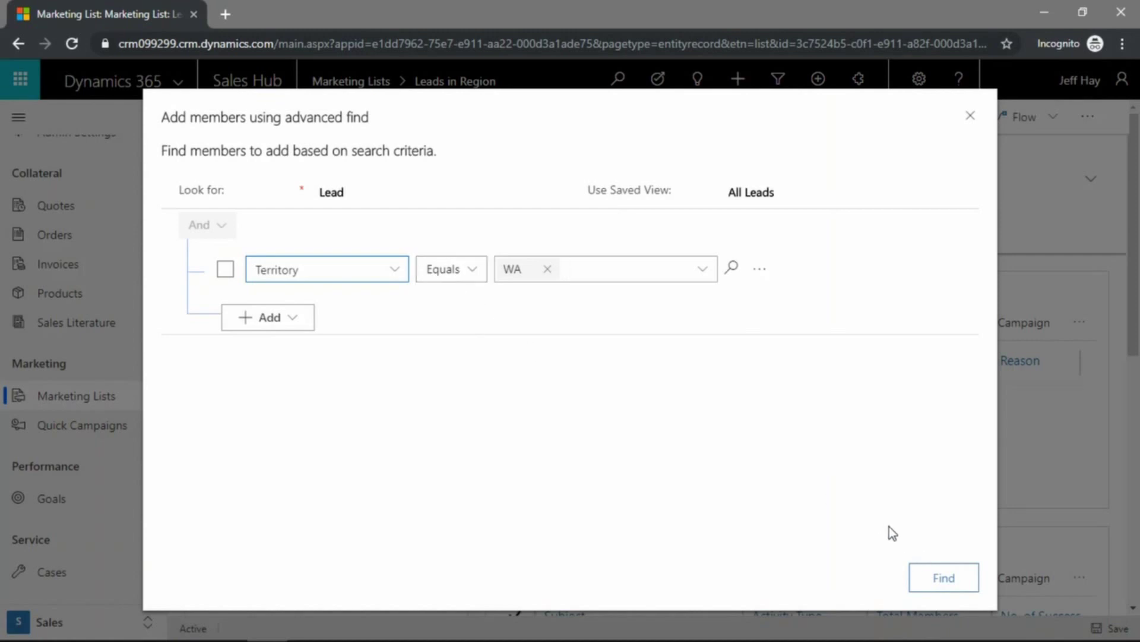
Run the WA-territory search and add both found leads to Leads in Region with Add all.
click(939, 581)
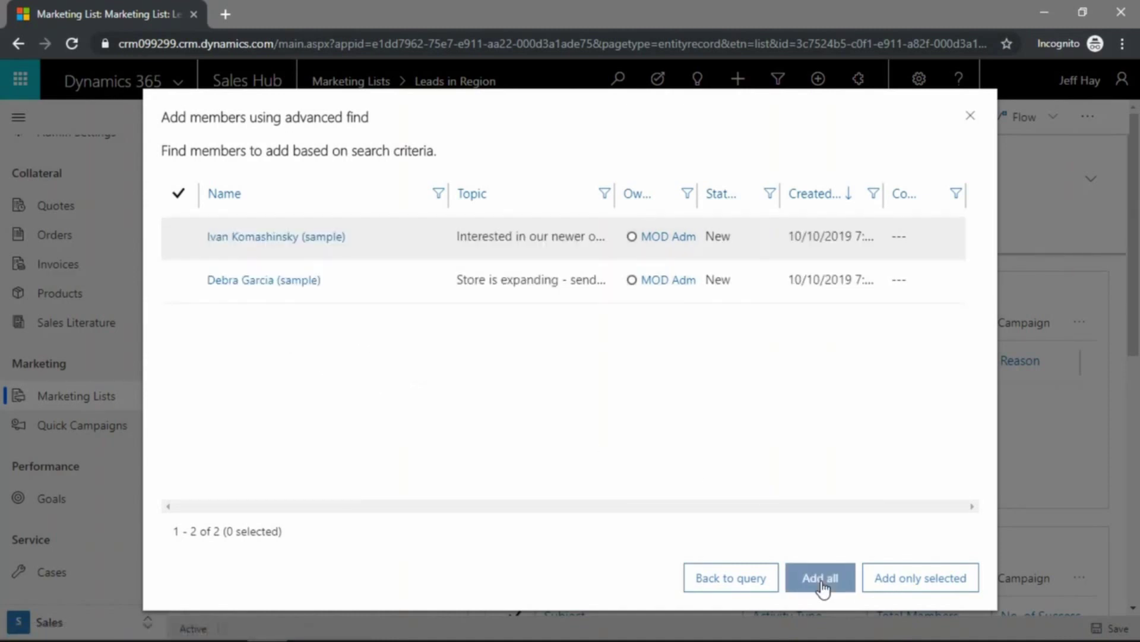
click(179, 239)
click(177, 279)
click(178, 279)
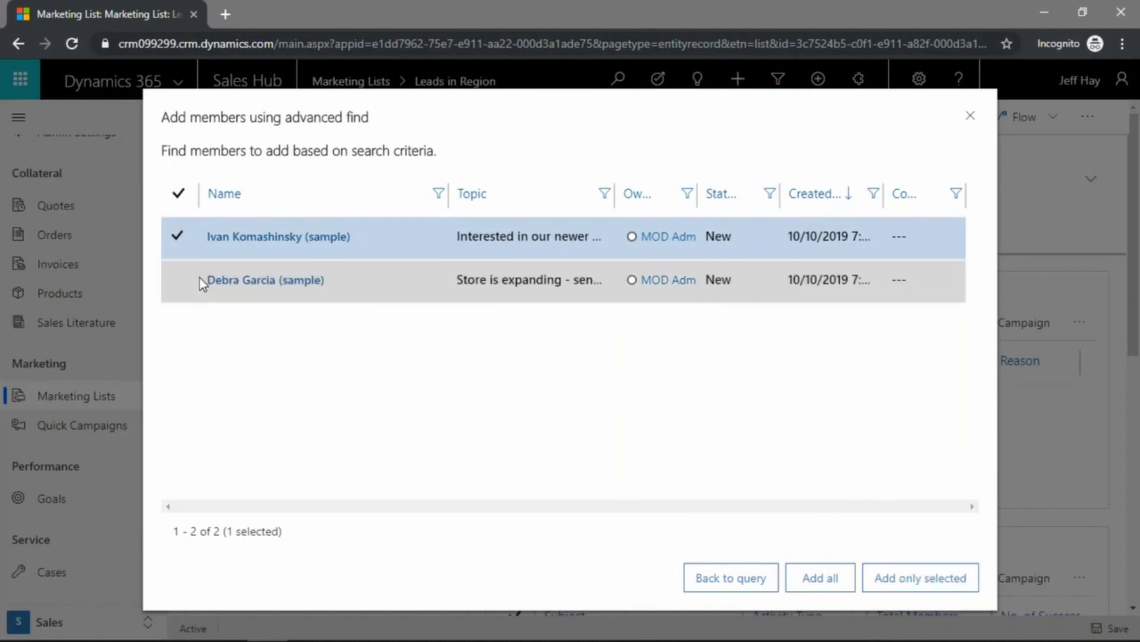
click(818, 581)
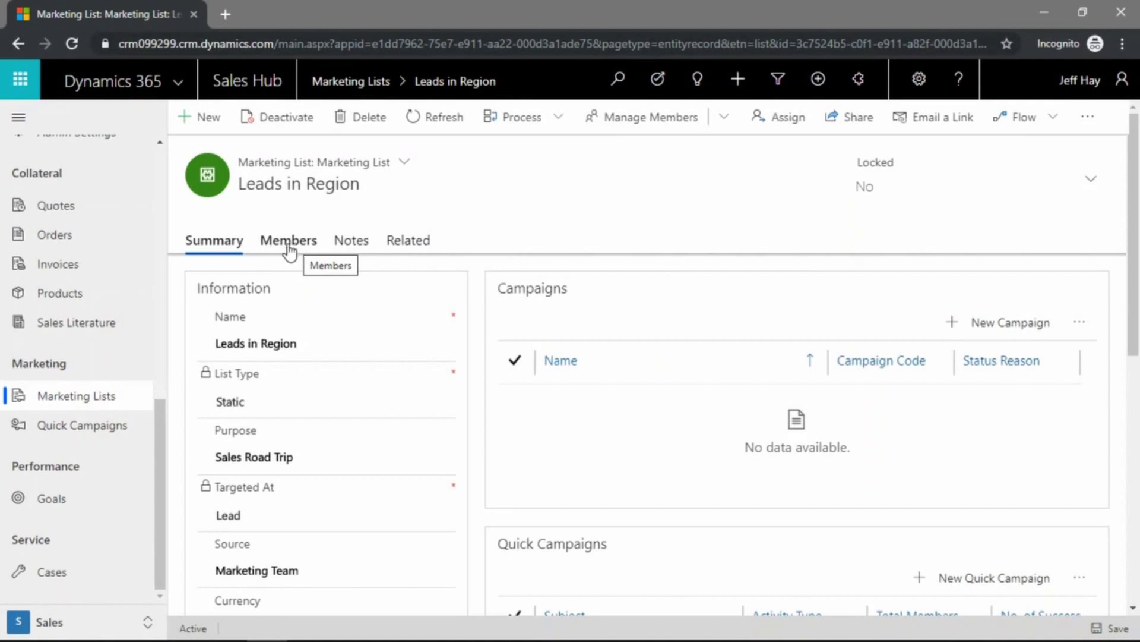
click(288, 249)
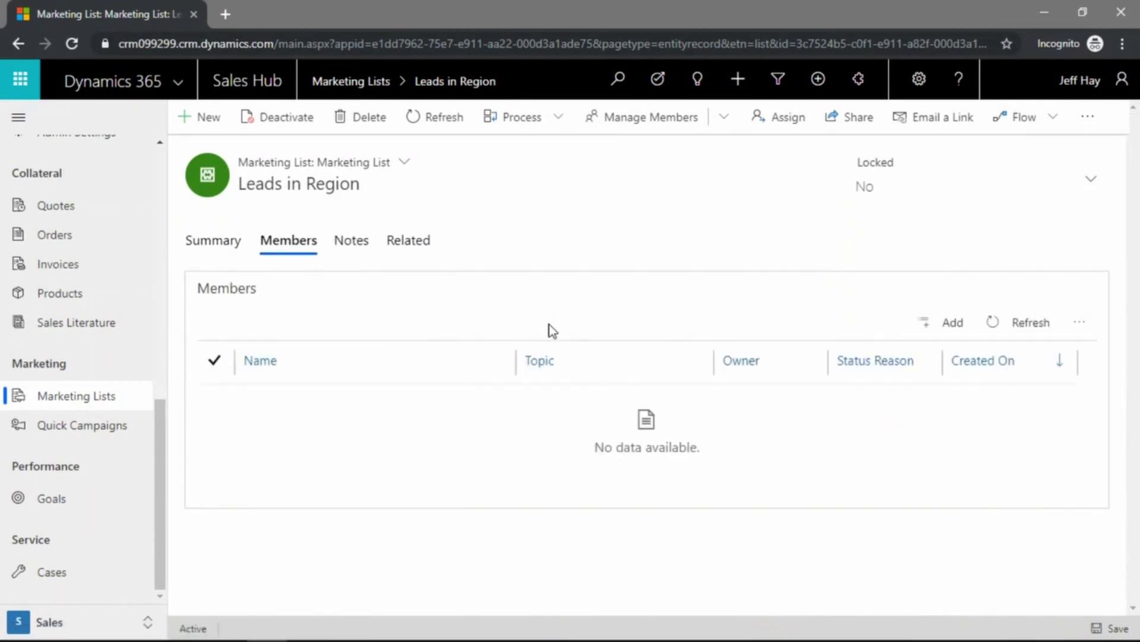
click(1020, 326)
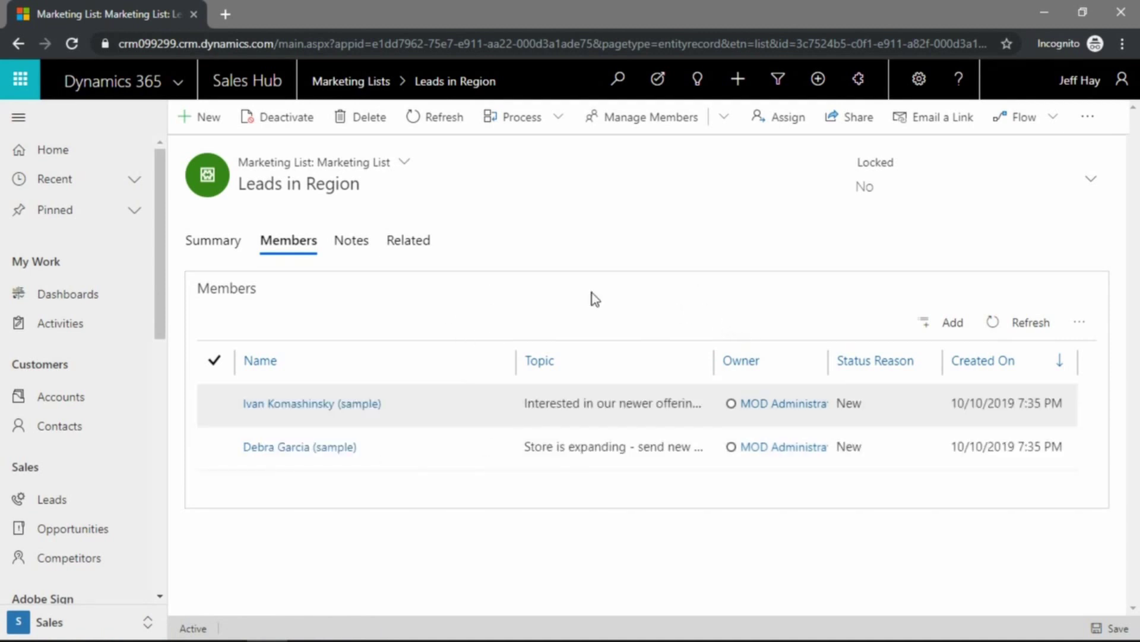
Browse the list's extra commands and the Members Export Leads options, then dismiss them.
click(1088, 119)
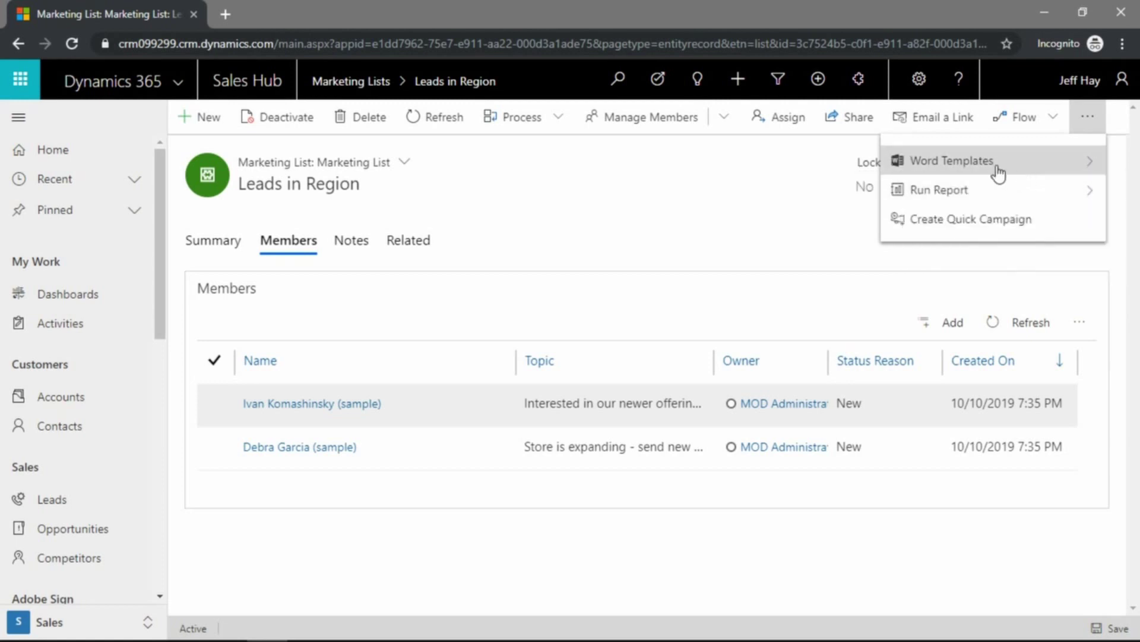
click(645, 203)
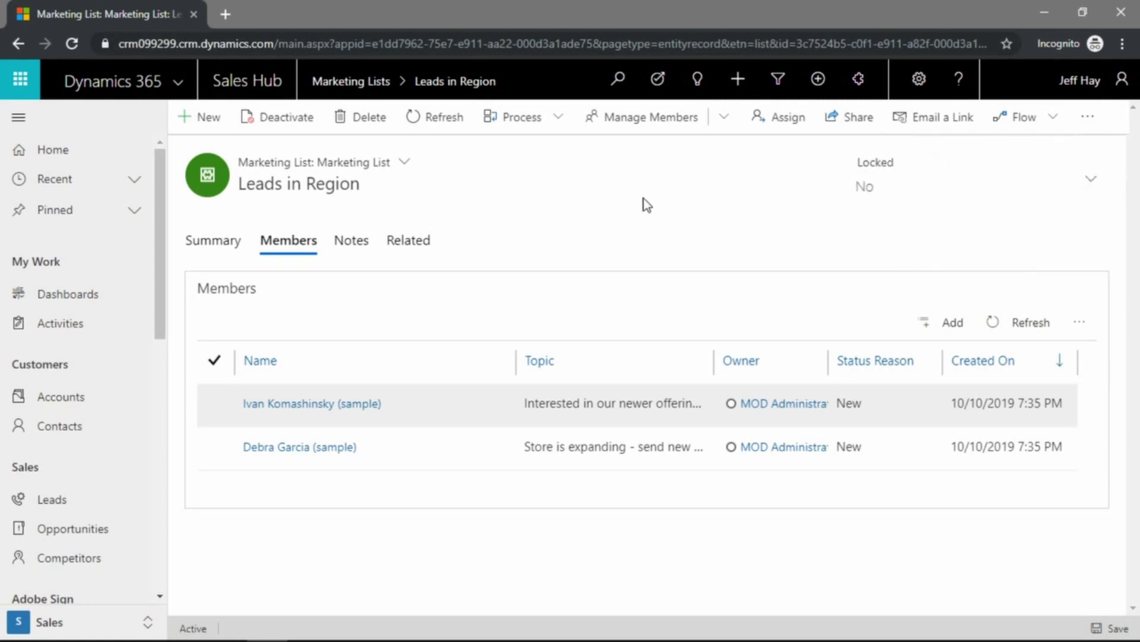
click(1079, 331)
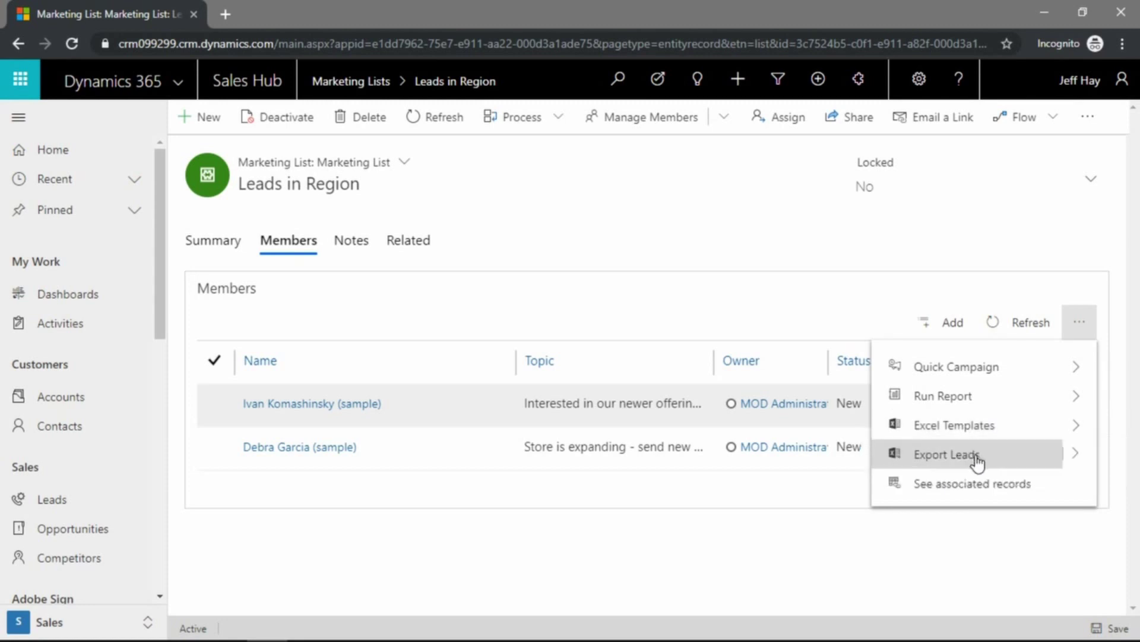
click(1072, 454)
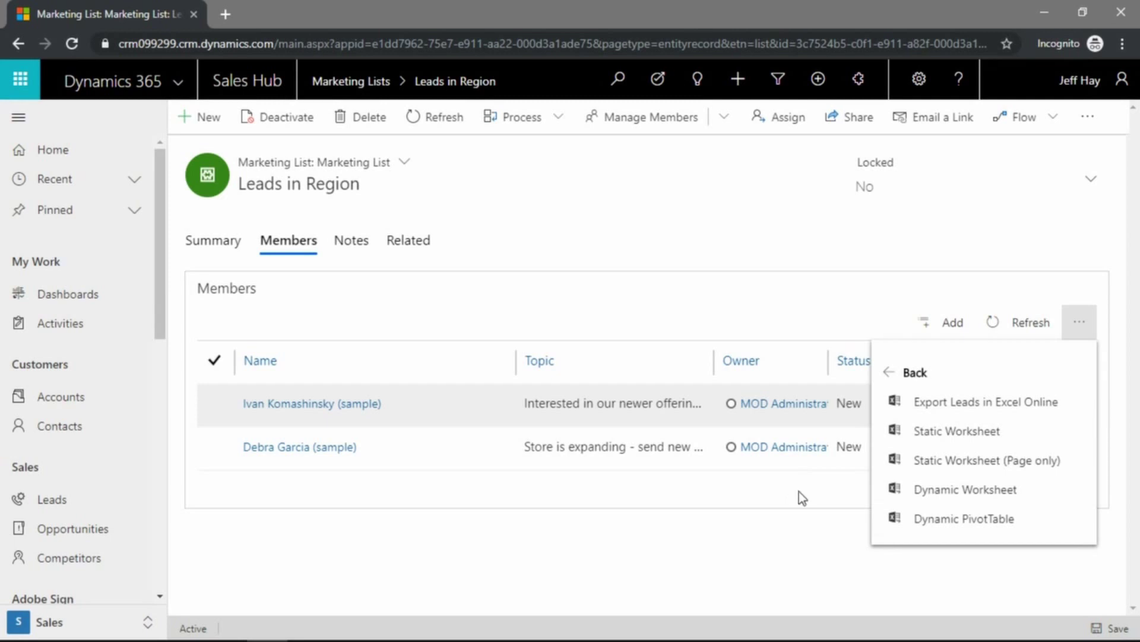
click(800, 491)
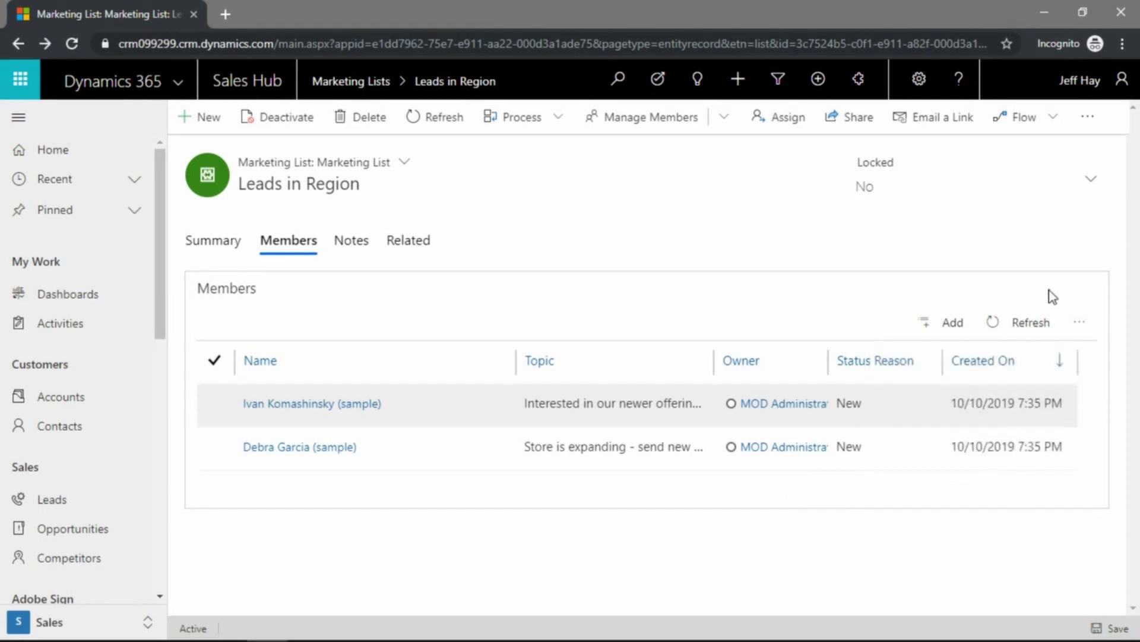
click(1081, 326)
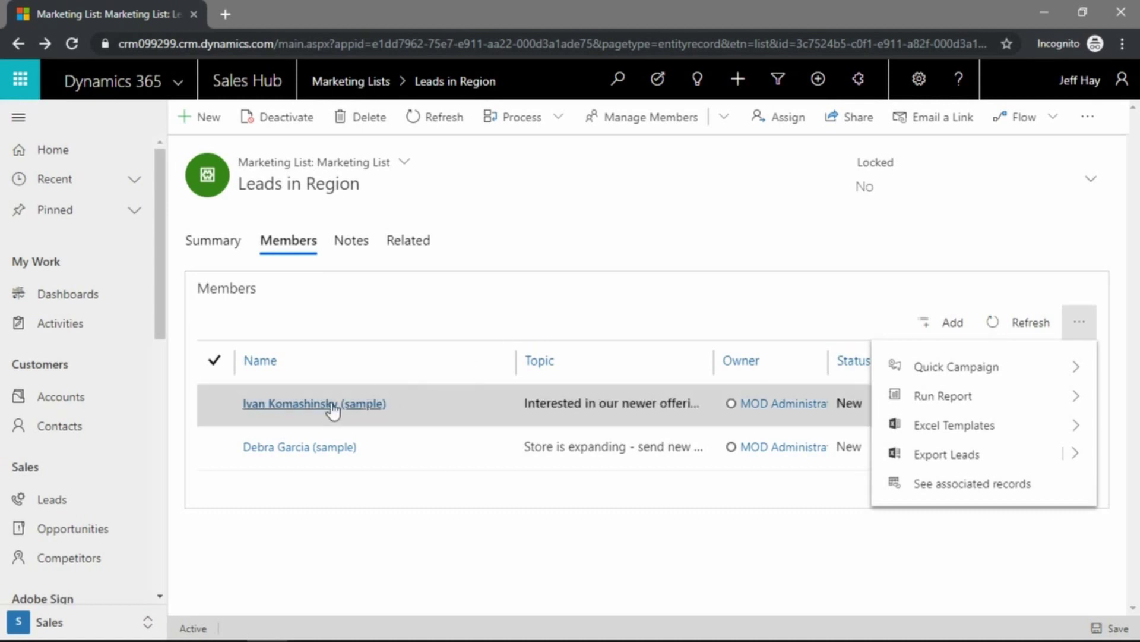
click(571, 238)
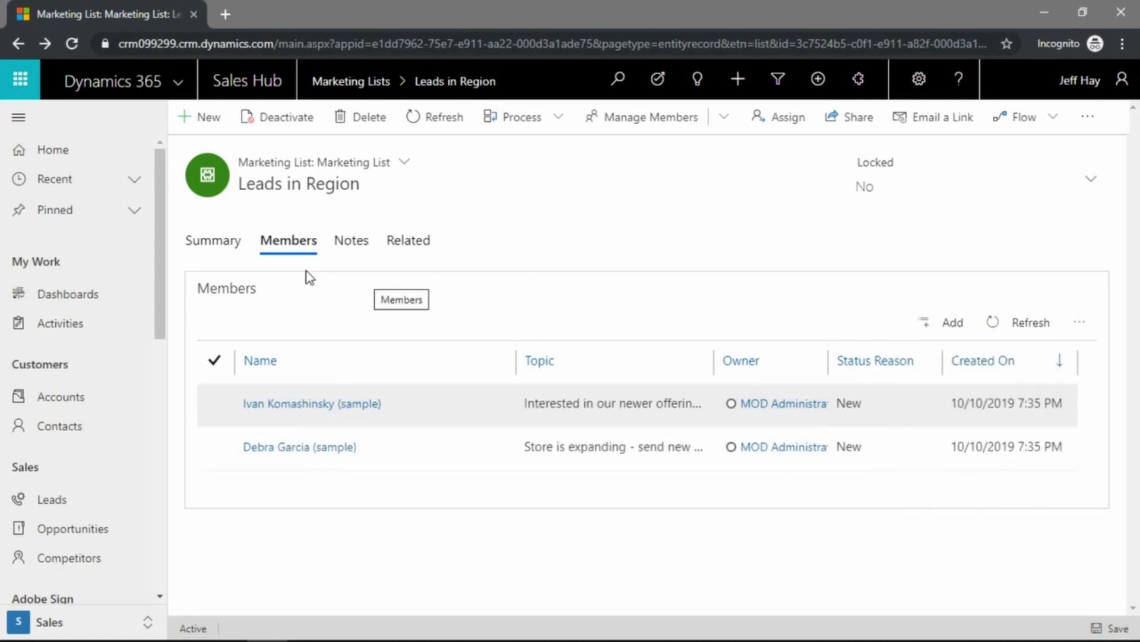
Create and save a new marketing list 'Dynamic List' with List Type Dynamic, targeted at Account.
click(197, 119)
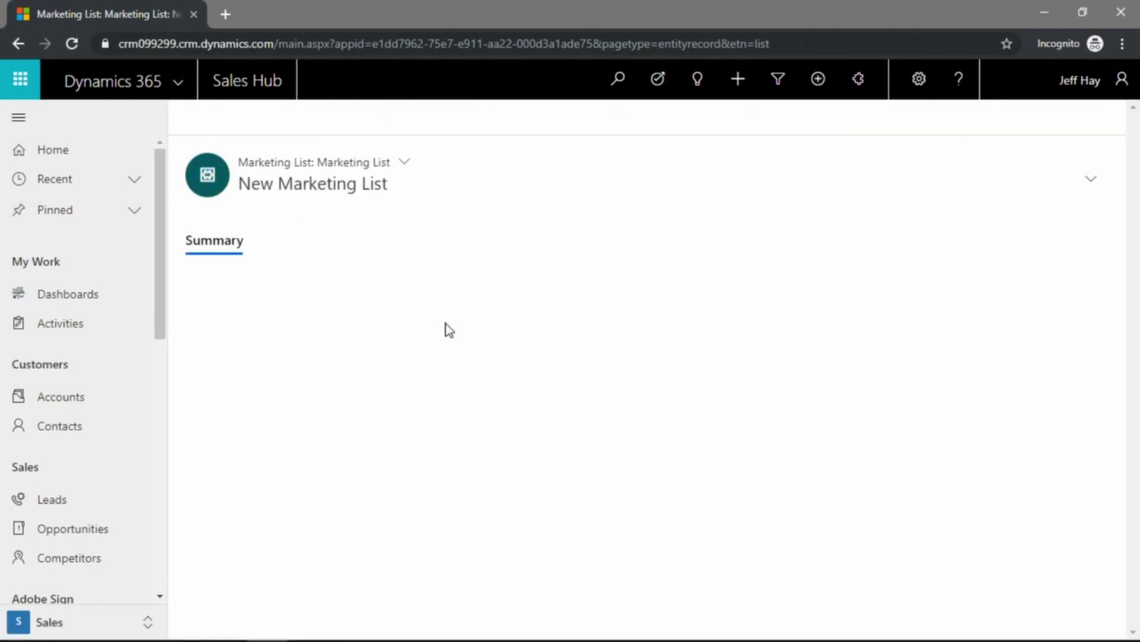
click(322, 337)
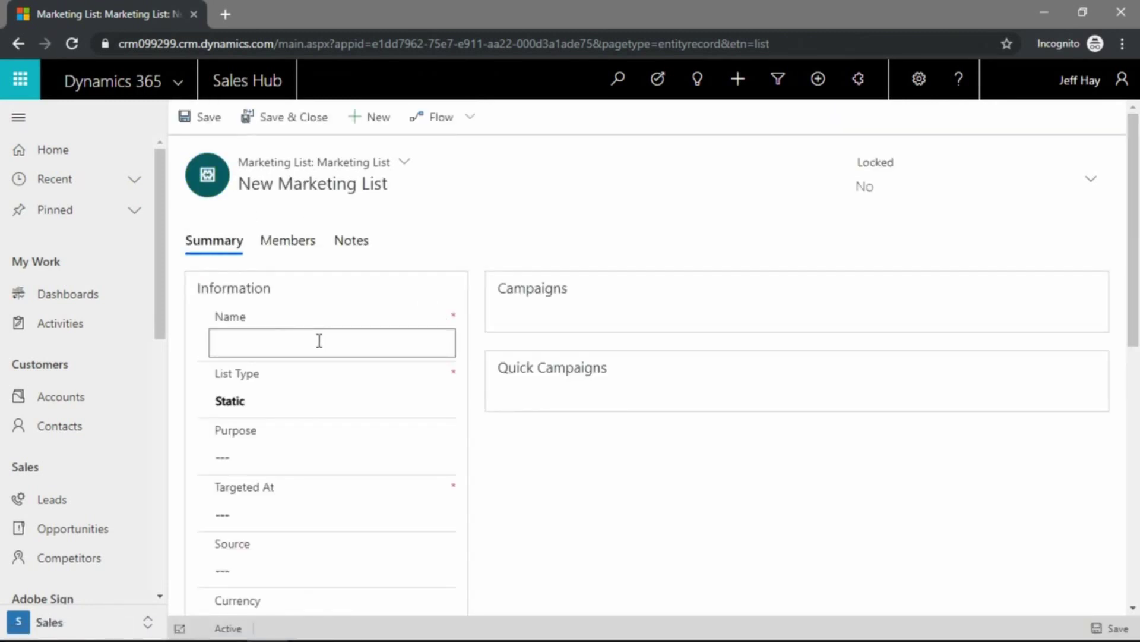
text(Dynamic List)
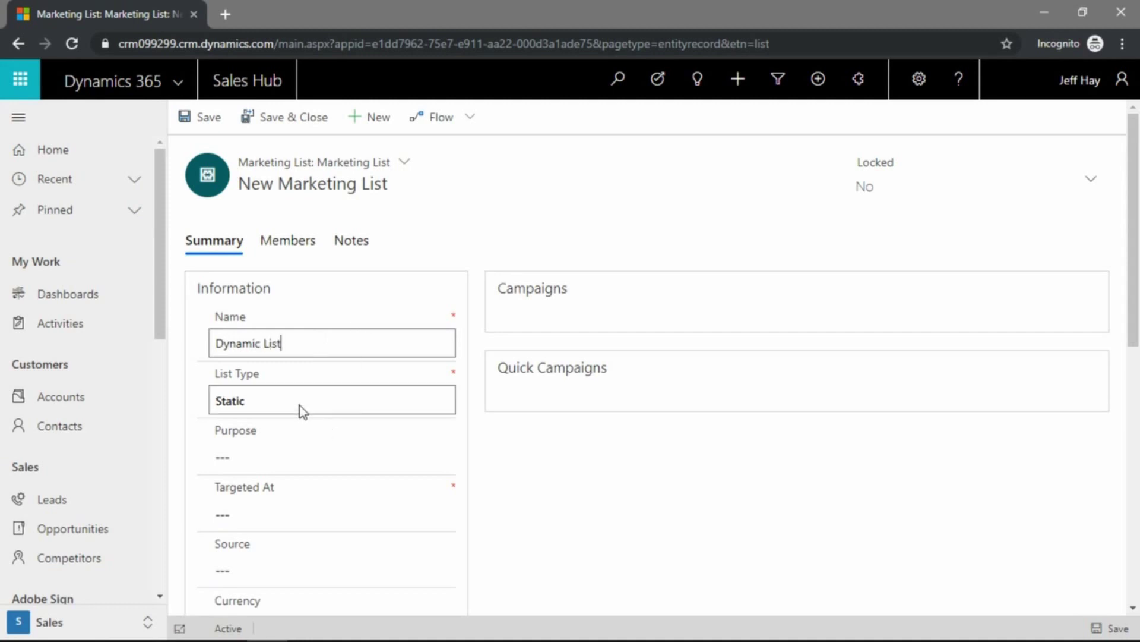
click(299, 406)
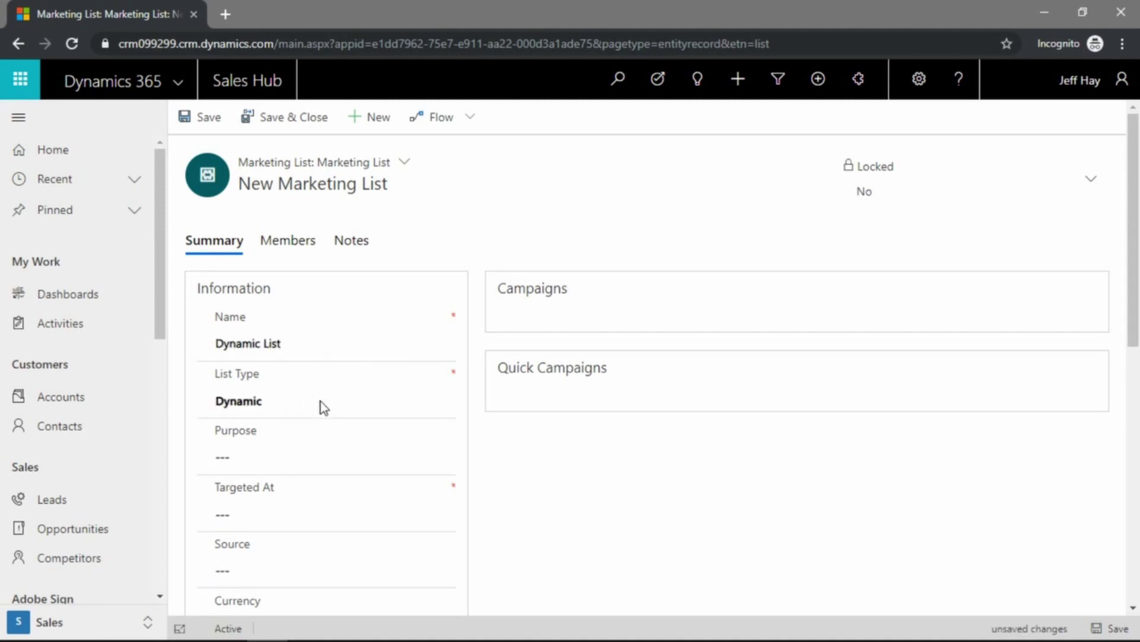
scroll(356, 411, down, 2)
click(278, 431)
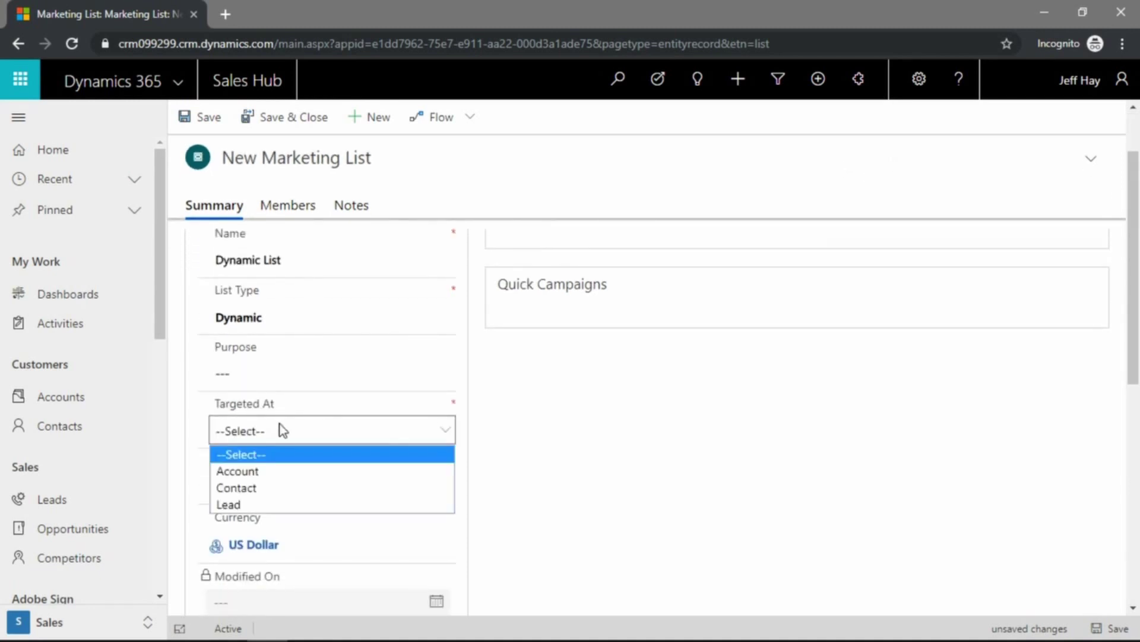
click(277, 471)
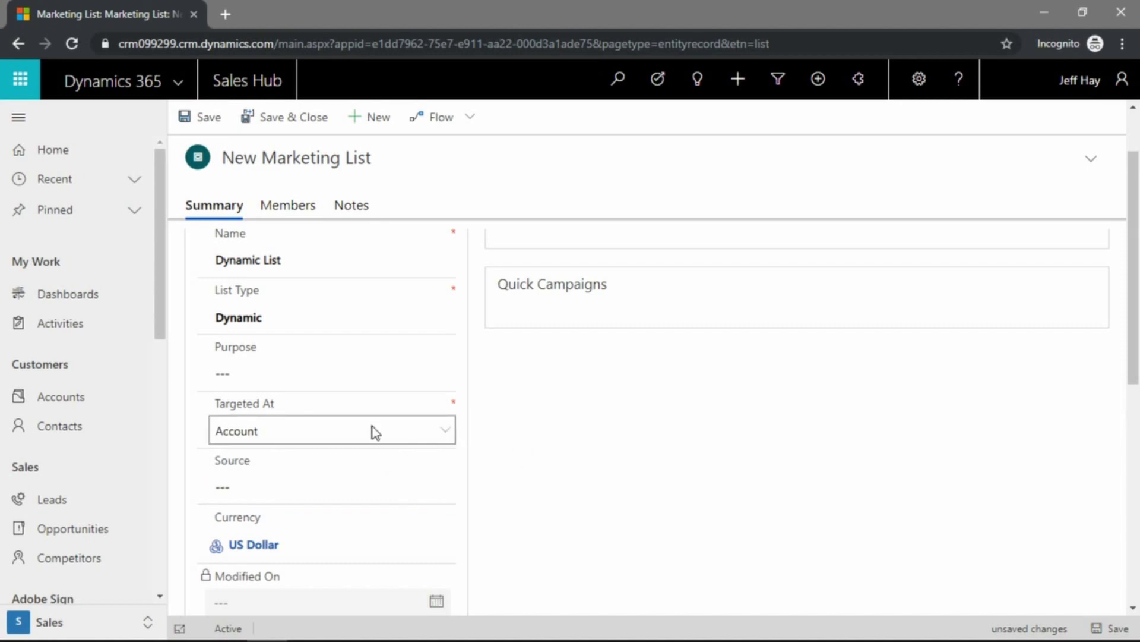
scroll(372, 432, down, 2)
scroll(375, 431, down, 2)
scroll(376, 425, down, 1)
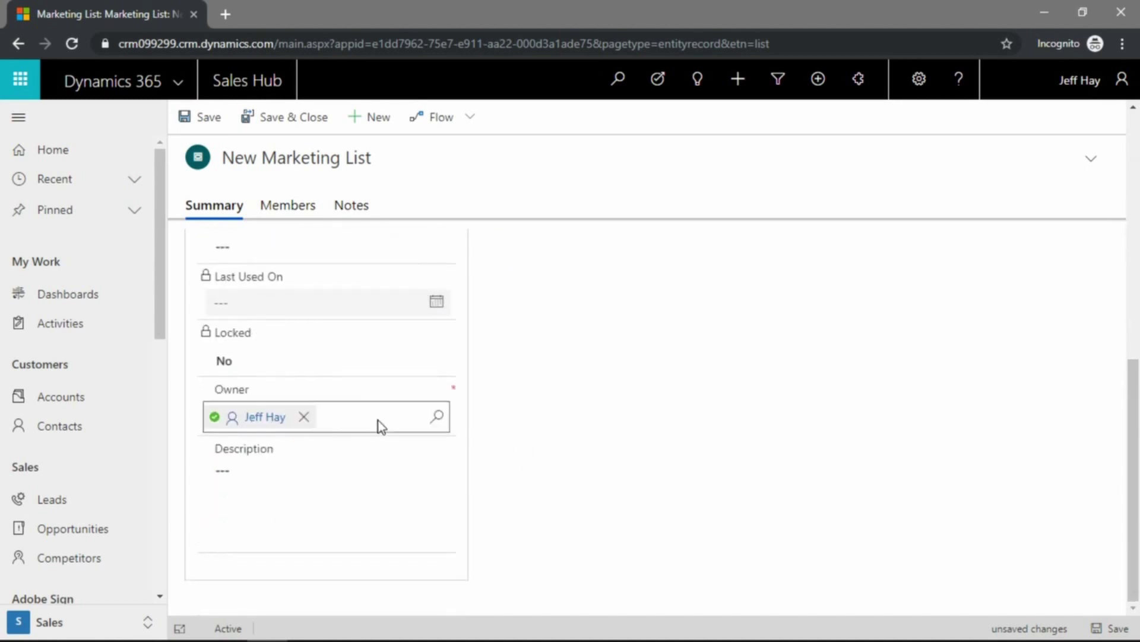
scroll(380, 426, up, 3)
click(207, 119)
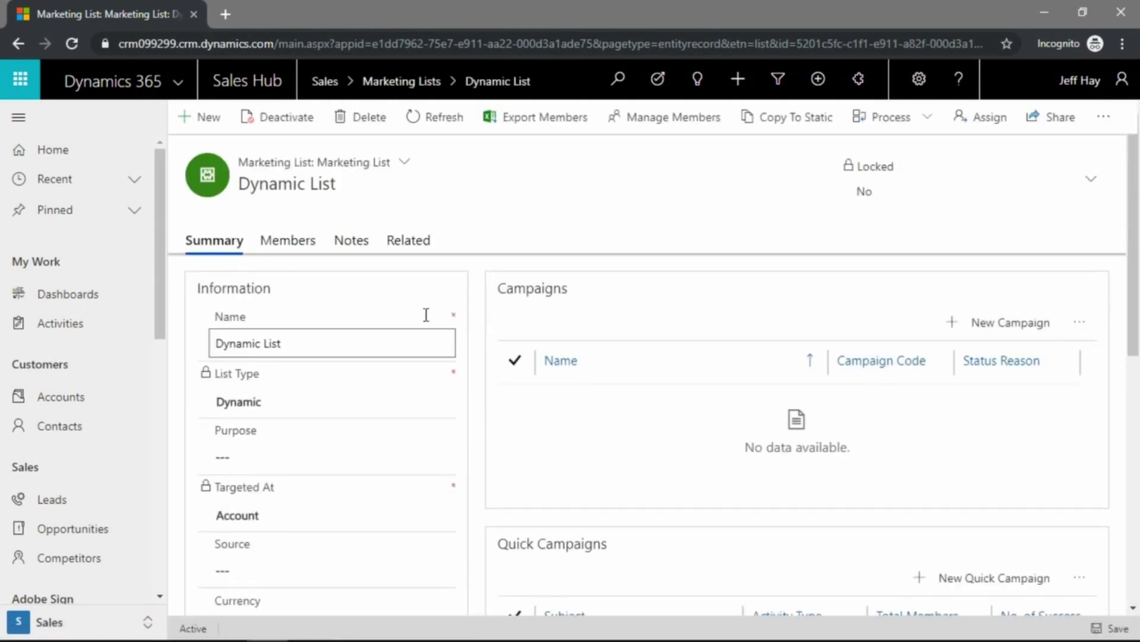
Open Manage Members for Dynamic List using the All Accounts saved view.
click(676, 125)
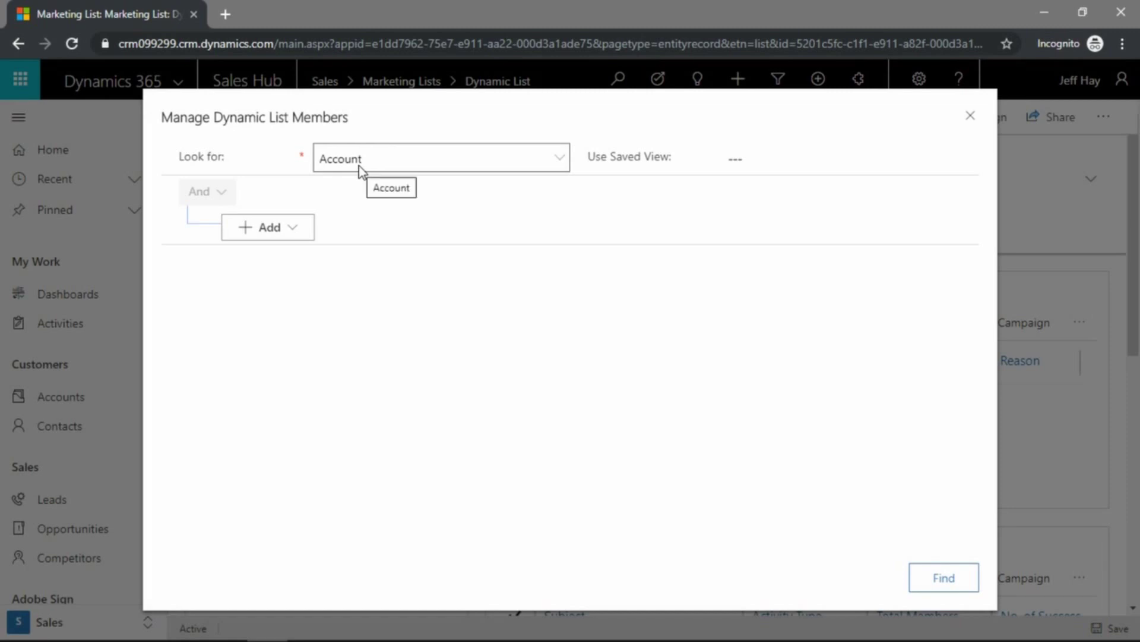
click(757, 160)
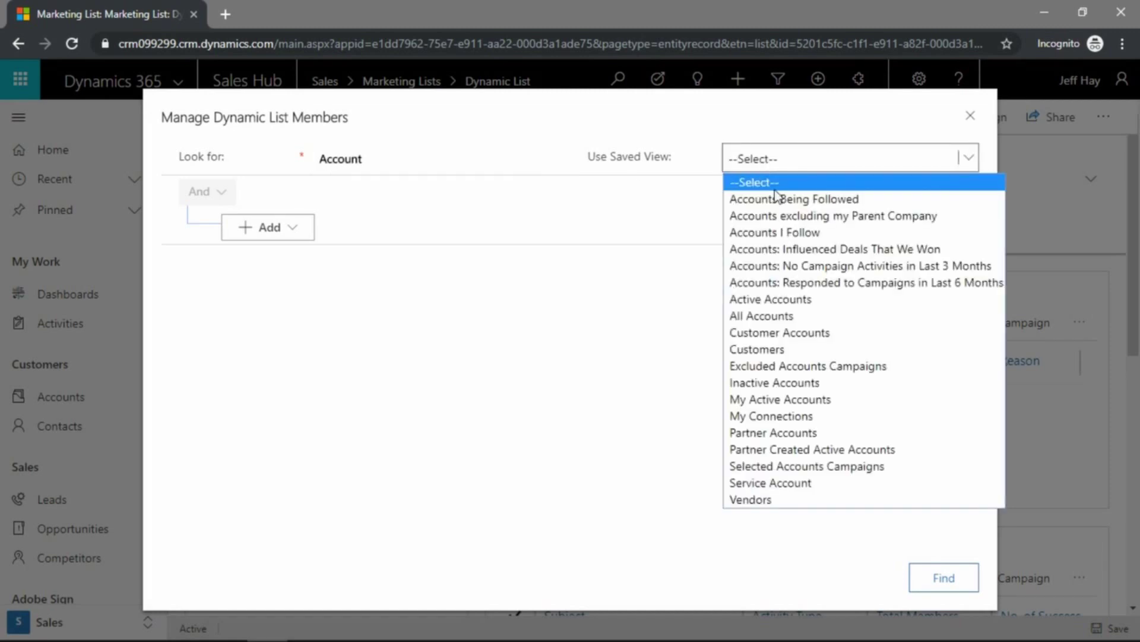
click(784, 317)
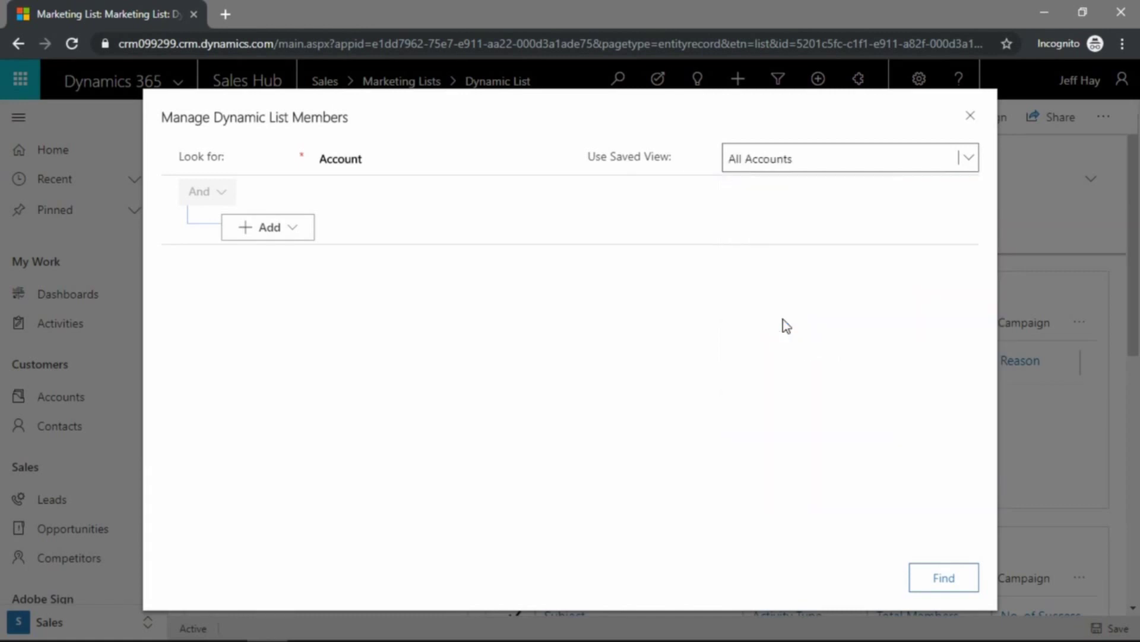
Add an 'Address 1: City Equals seattle' condition and run Find, returning 22 accounts.
click(252, 234)
click(285, 257)
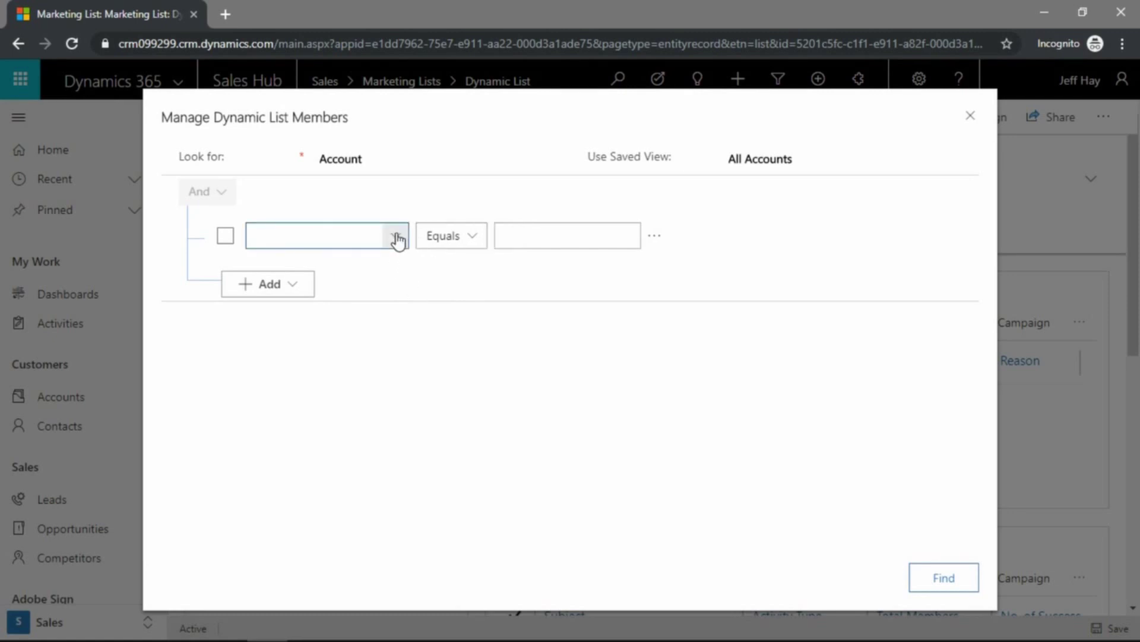
click(395, 236)
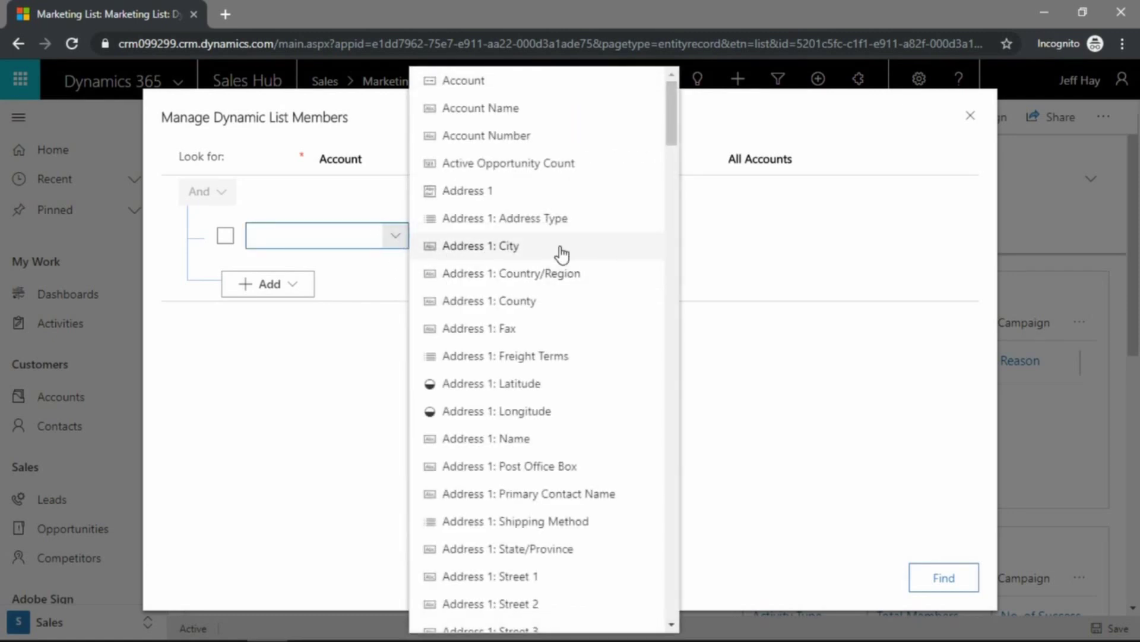
click(540, 247)
click(558, 235)
text(seattle)
click(692, 384)
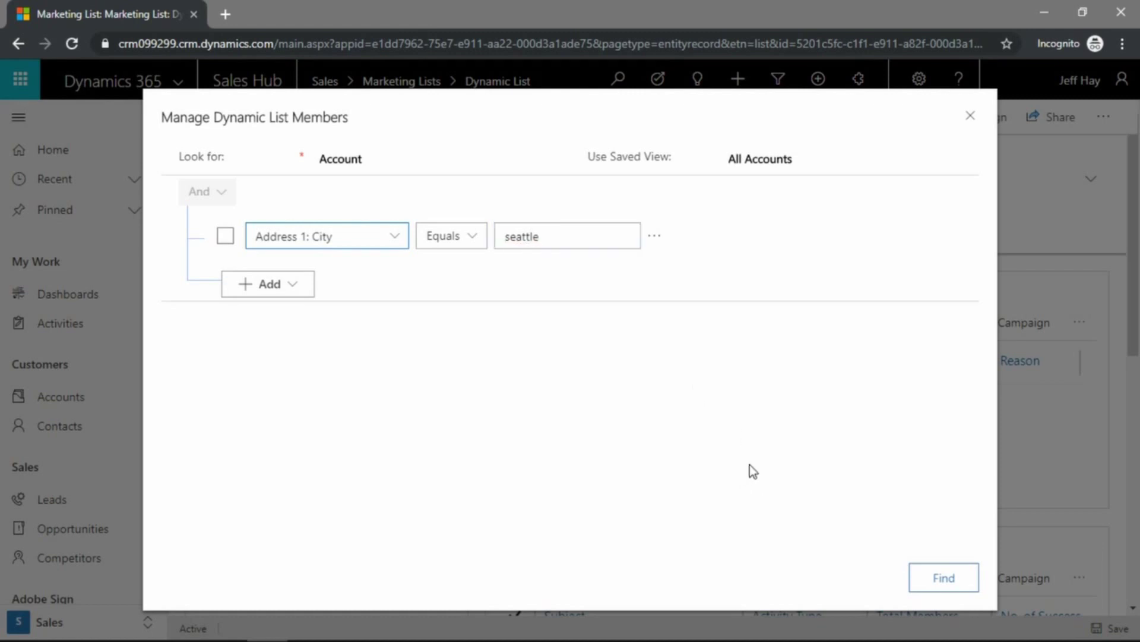
click(922, 579)
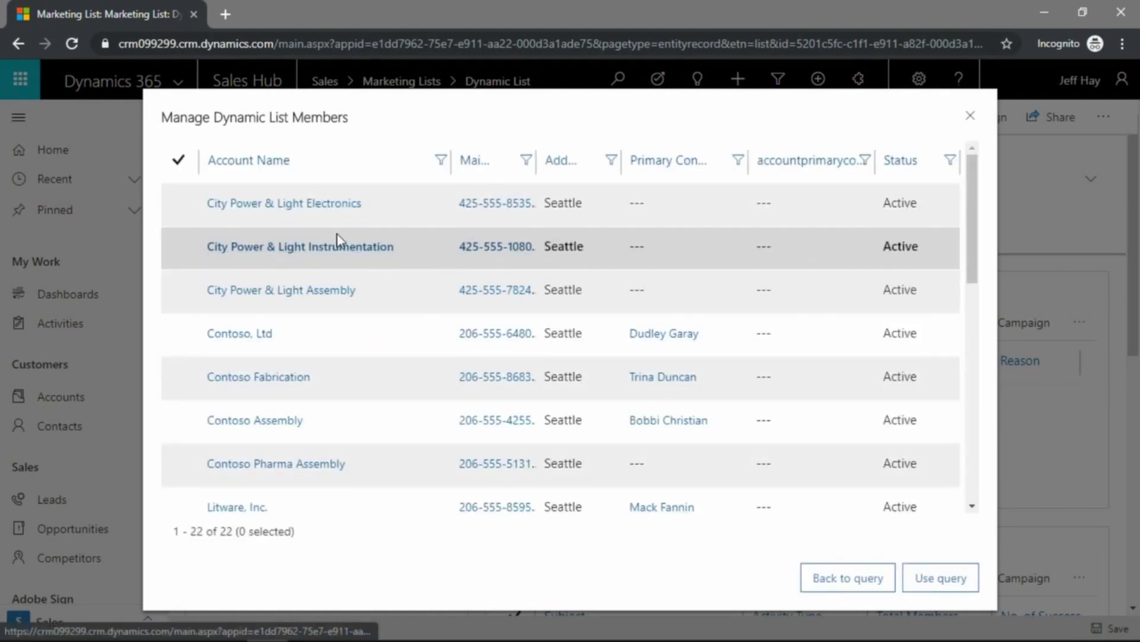
scroll(321, 228, down, 1)
scroll(324, 263, down, 1)
scroll(325, 273, down, 1)
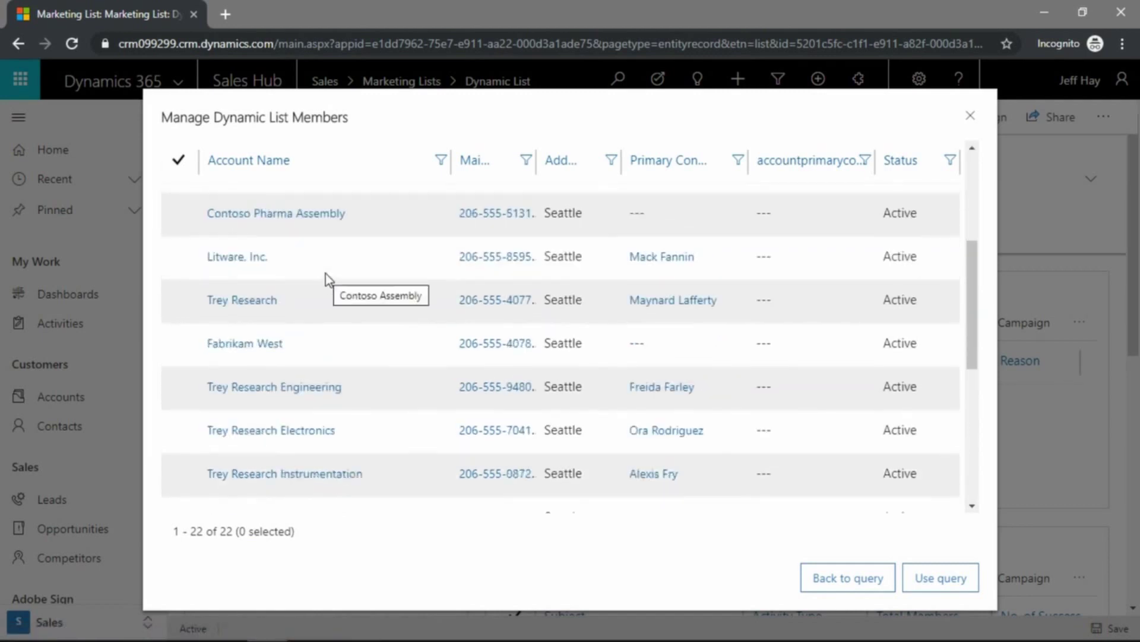
scroll(325, 274, down, 3)
scroll(330, 289, down, 2)
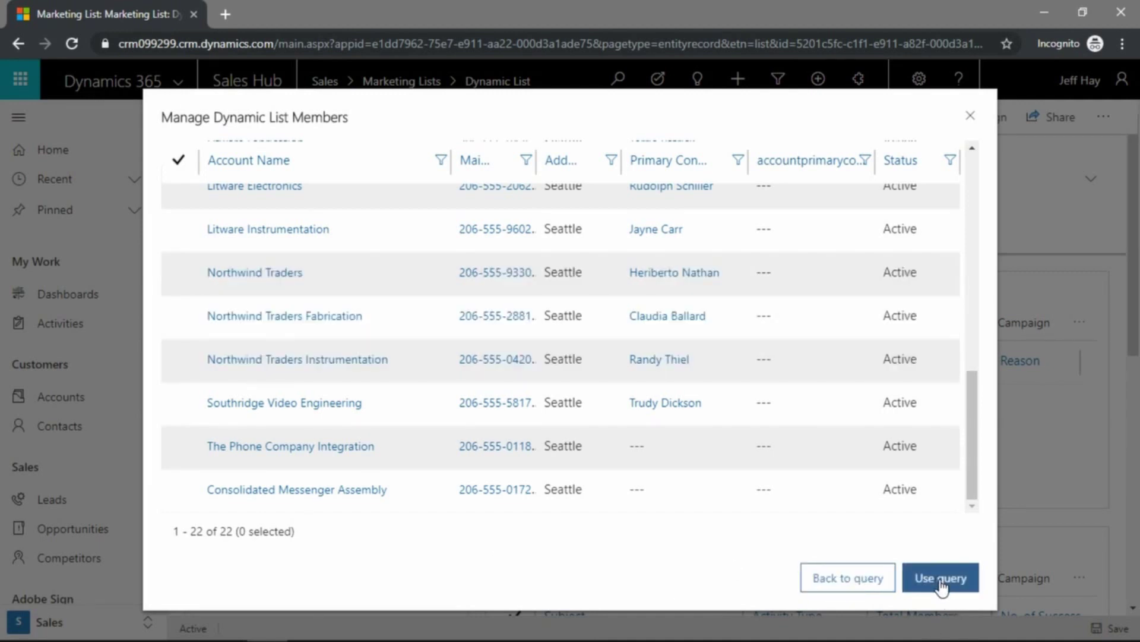
Apply the 22-account 'City equals seattle' query to Dynamic List with Use query.
click(942, 588)
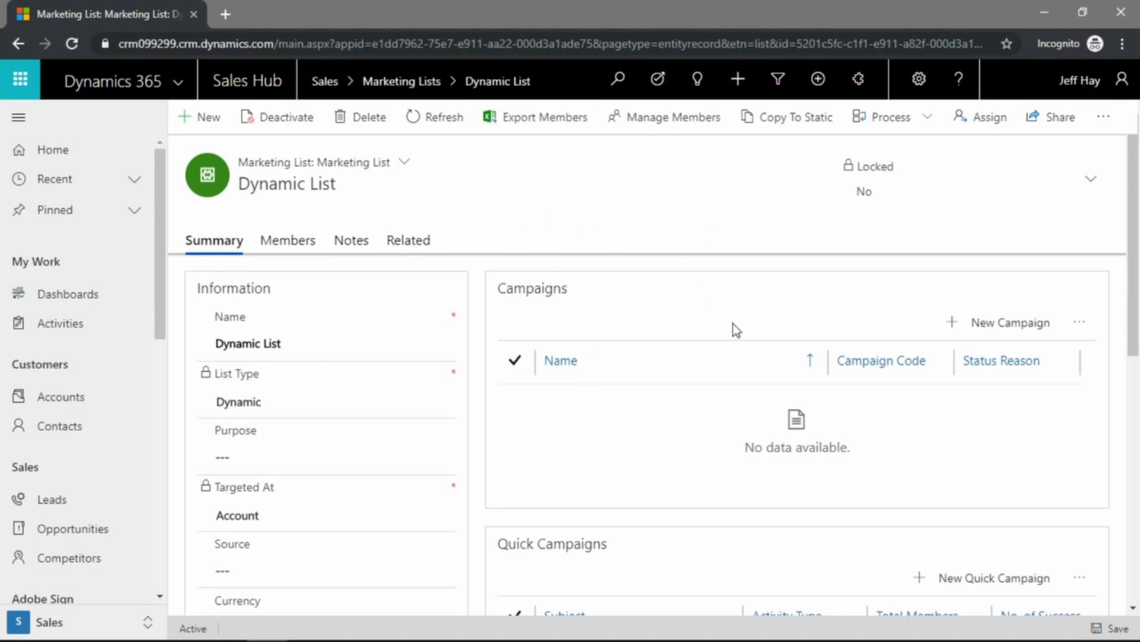
scroll(601, 361, down, 1)
scroll(601, 361, down, 1)
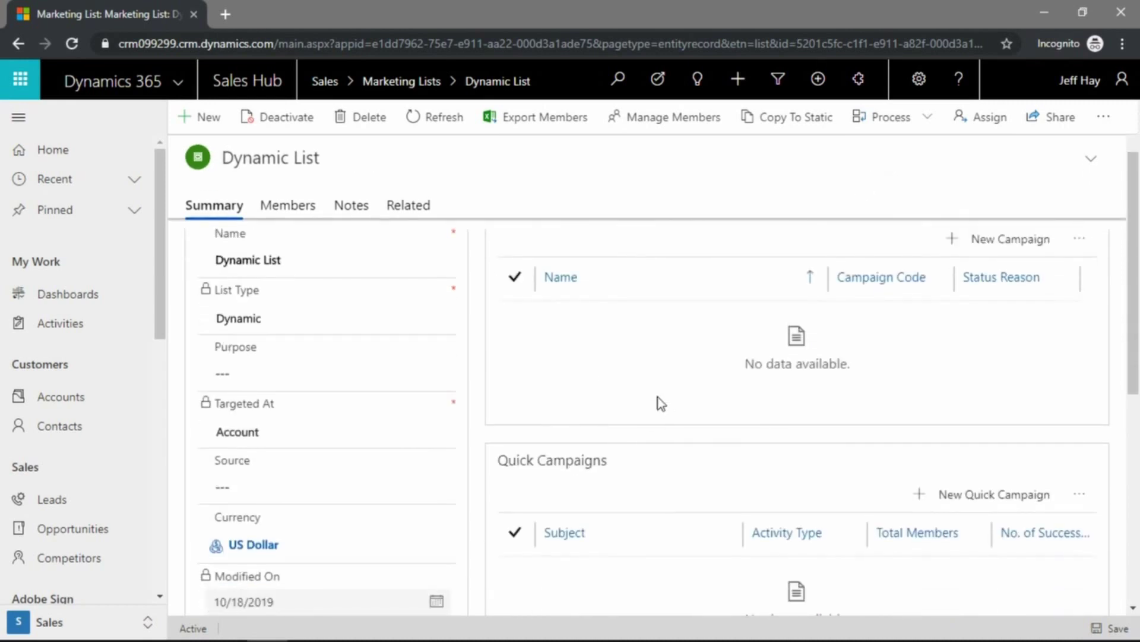
scroll(660, 403, up, 2)
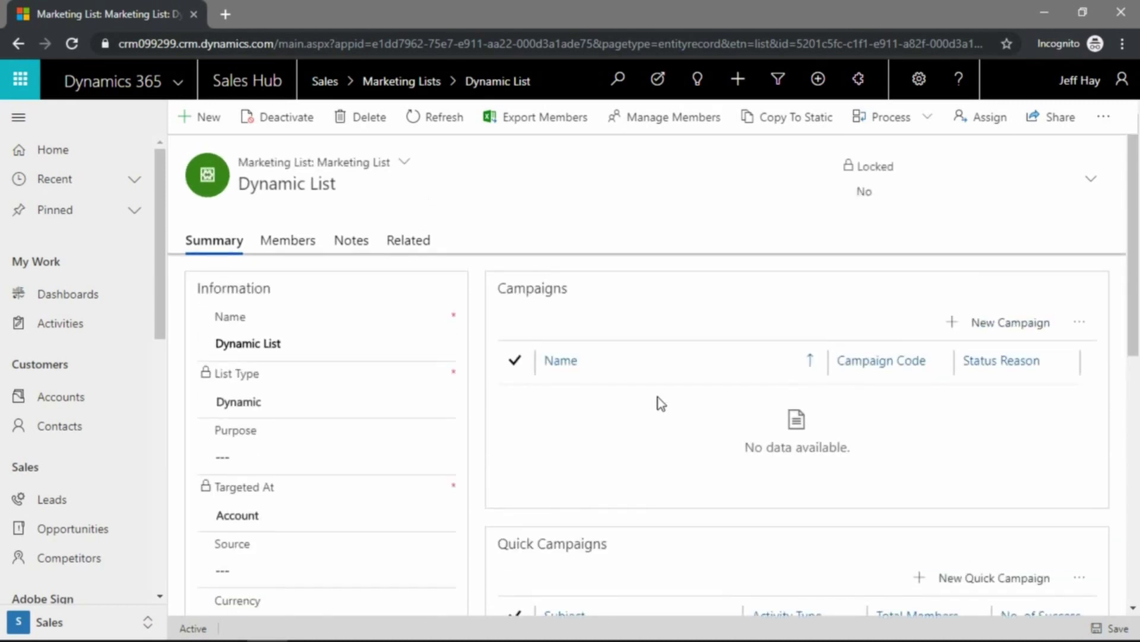